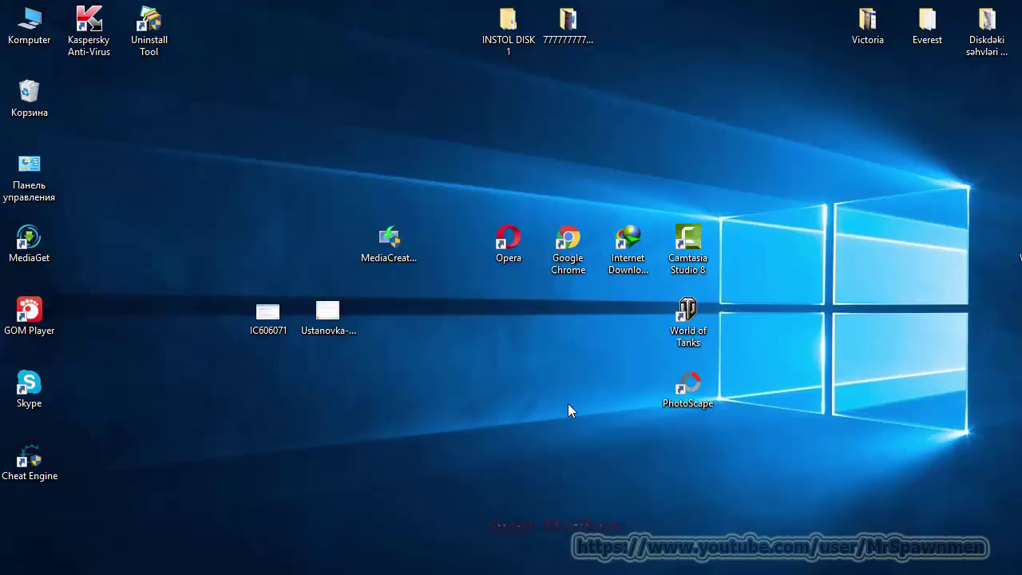
View the IC606071 image from the desktop and close it
{"action": "double_click", "coordinate": [268, 314]}
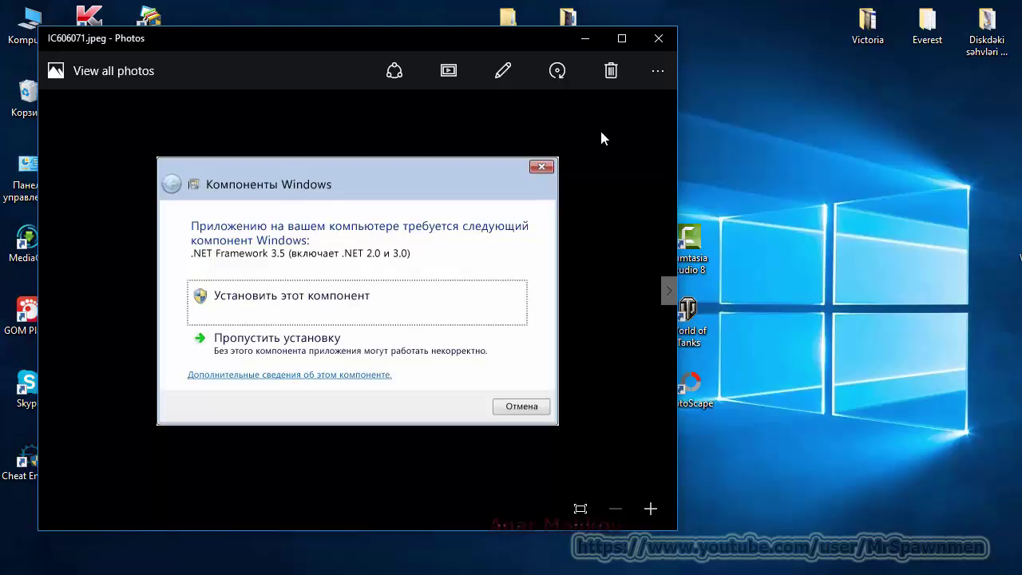
{"action": "left_click", "coordinate": [658, 38]}
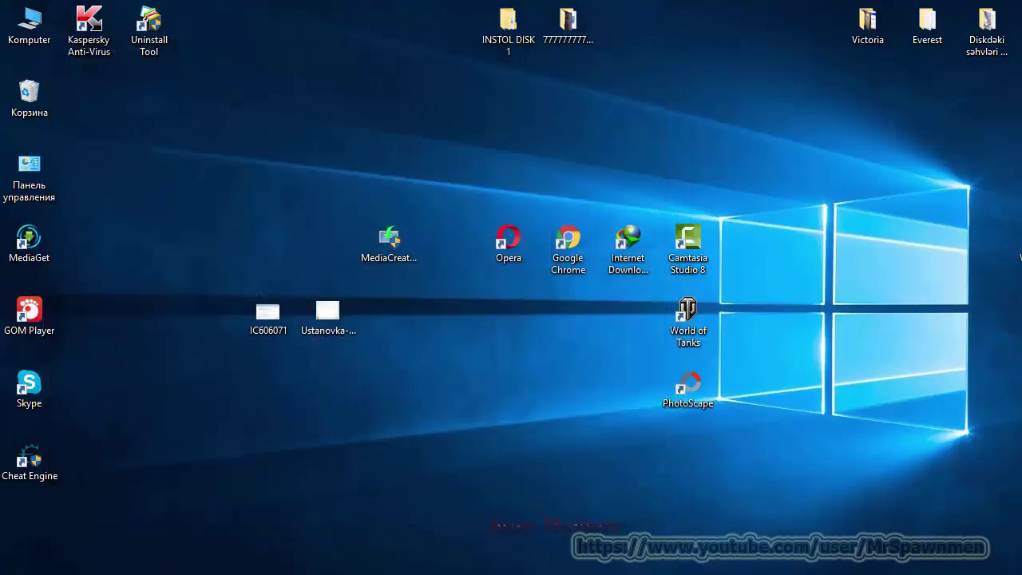
Open Computer Management (Управление компьютером) from the system shortcuts
{"action": "key", "text": "super"}
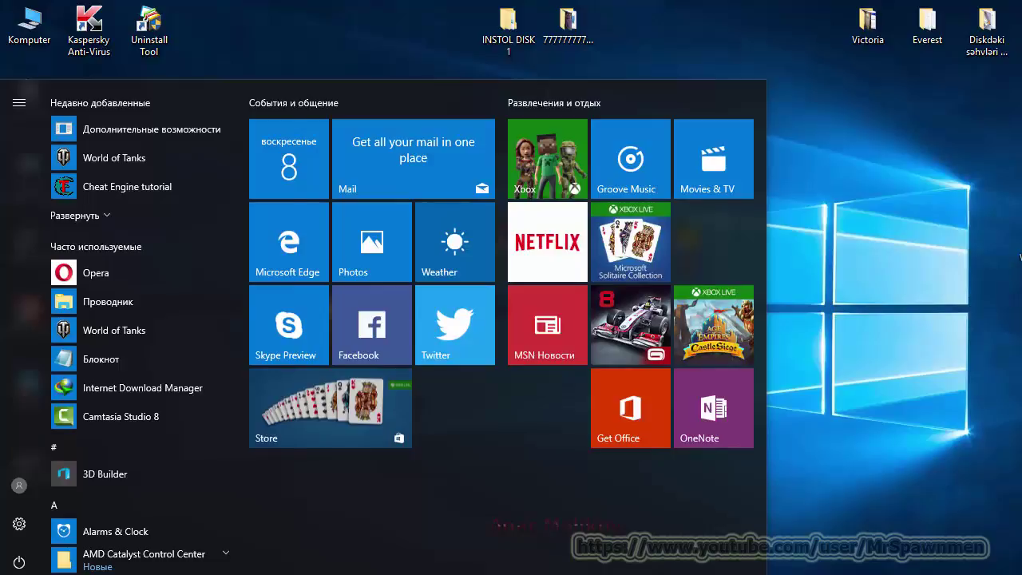
{"action": "key", "text": "super+x"}
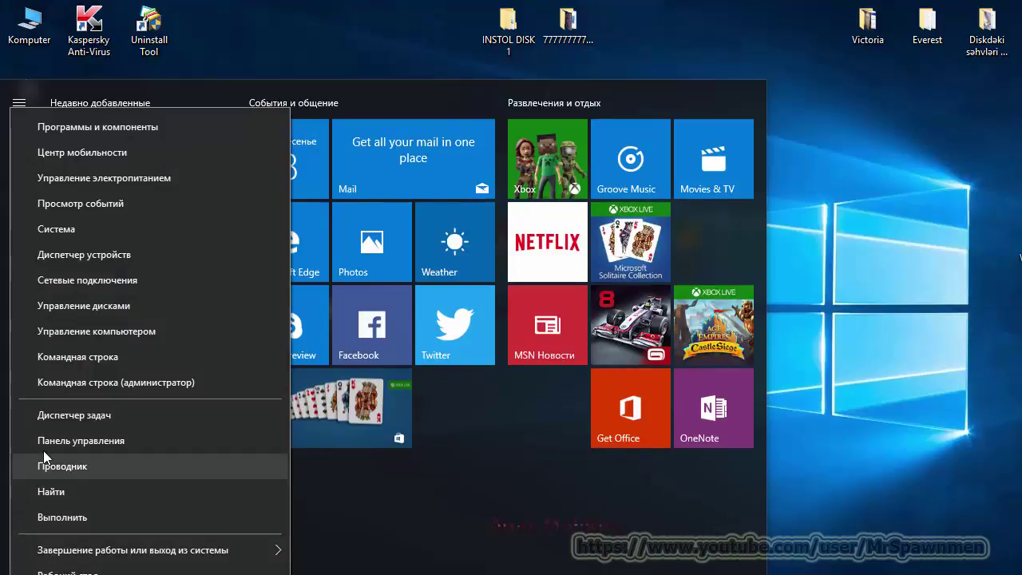
{"action": "left_click", "coordinate": [88, 334]}
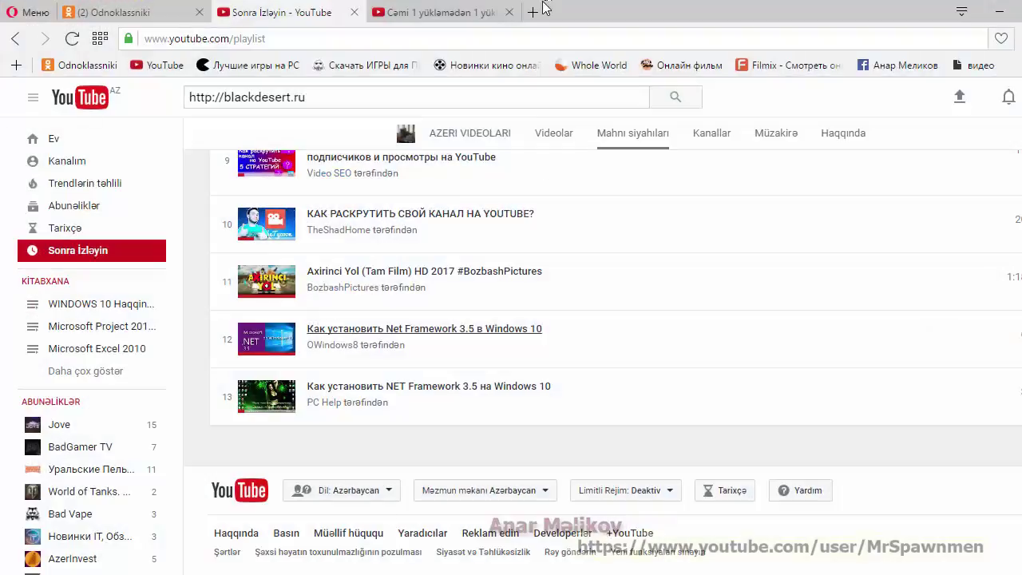
In Opera, search Google for "net framework 3.5 windows 10" in a new tab
{"action": "left_click", "coordinate": [533, 14]}
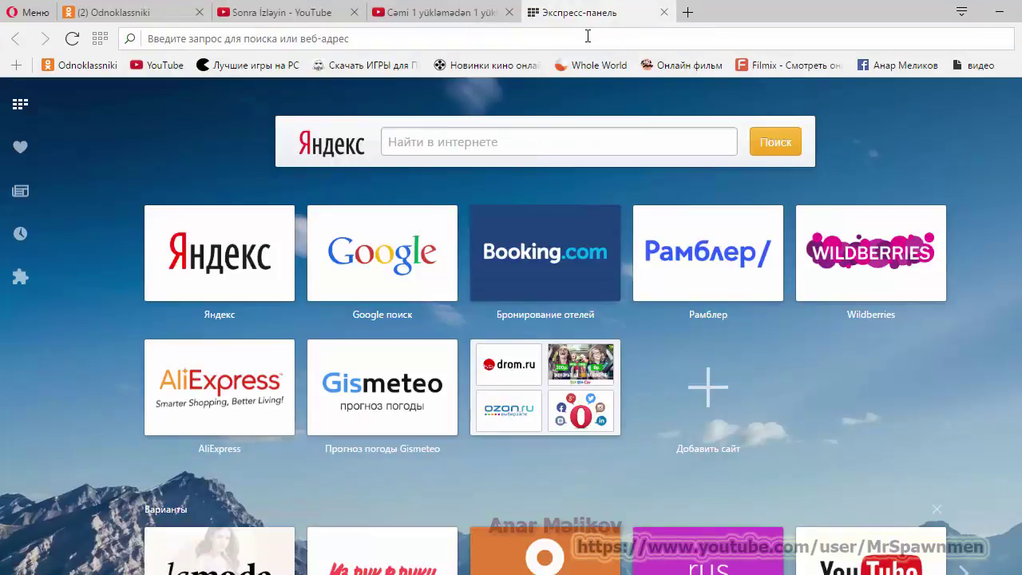
{"action": "type", "text": "net"}
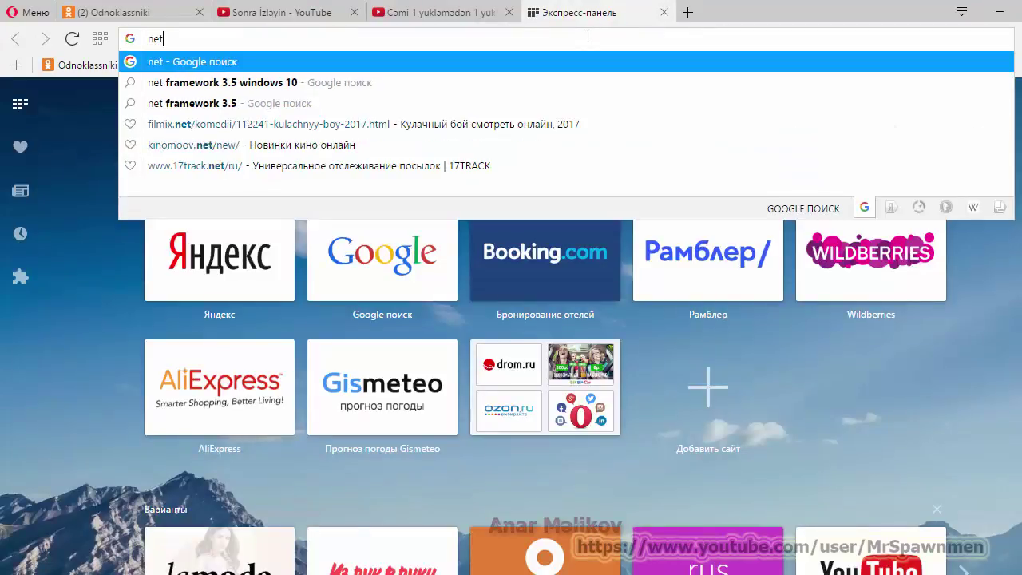
{"action": "key", "text": "Down"}
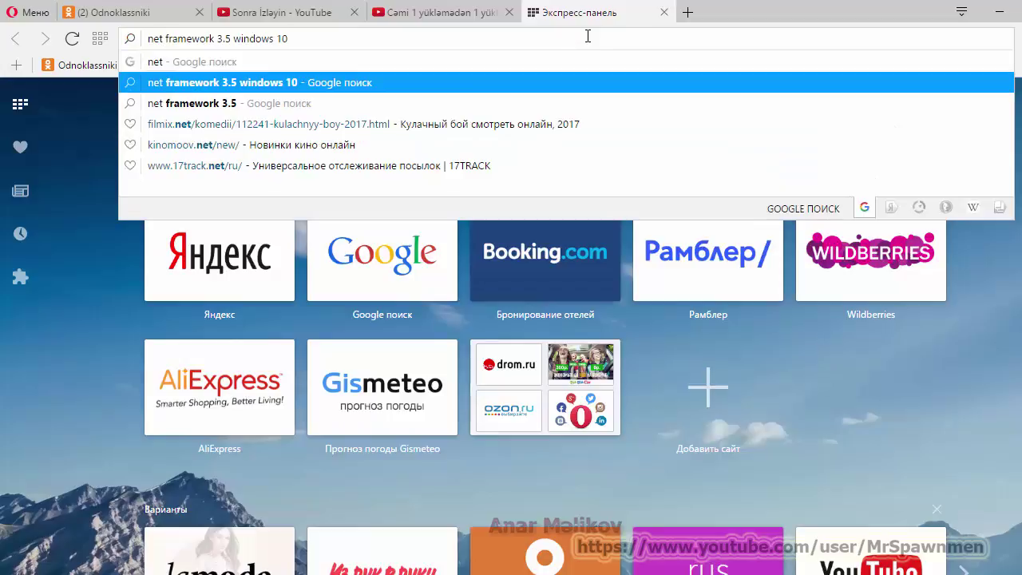
{"action": "key", "text": "Return"}
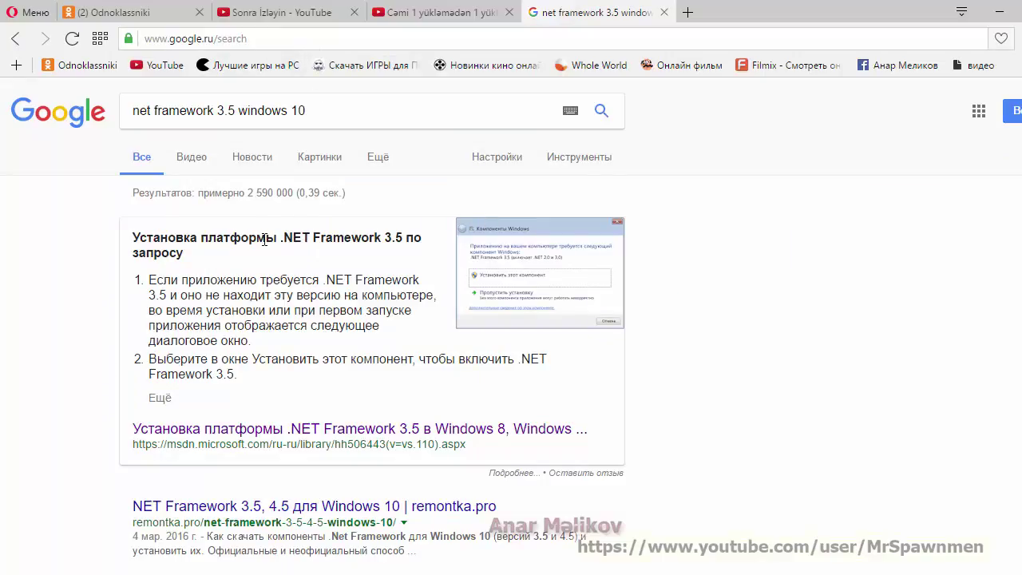
Review the MSDN article on installing .NET Framework 3.5 in Windows 8, 8.1 and 10, and close it to return to the search results
{"action": "scroll", "coordinate": [659, 276], "scroll_direction": "down", "scroll_amount": 2}
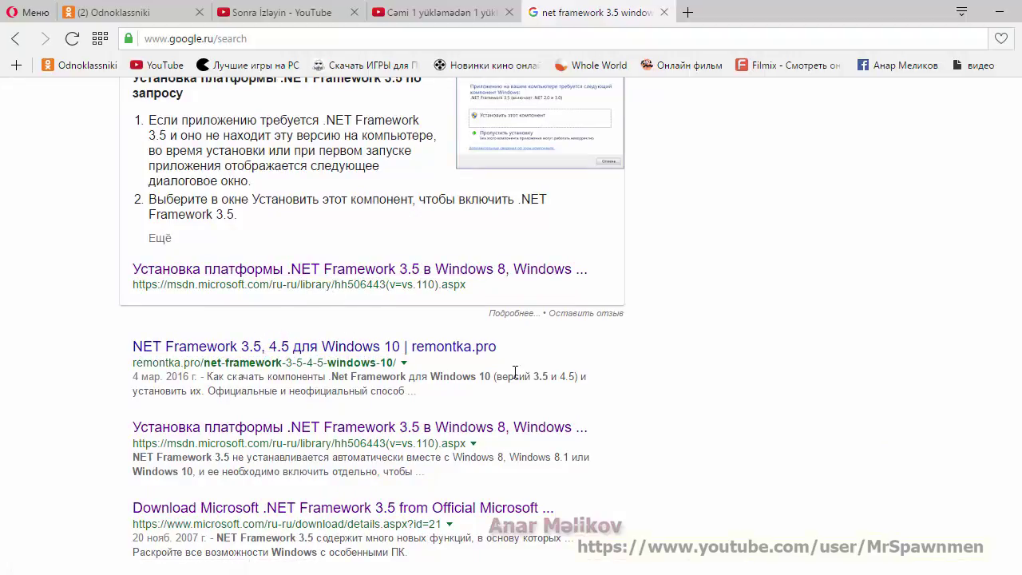
{"action": "scroll", "coordinate": [695, 369], "scroll_direction": "down", "scroll_amount": 1}
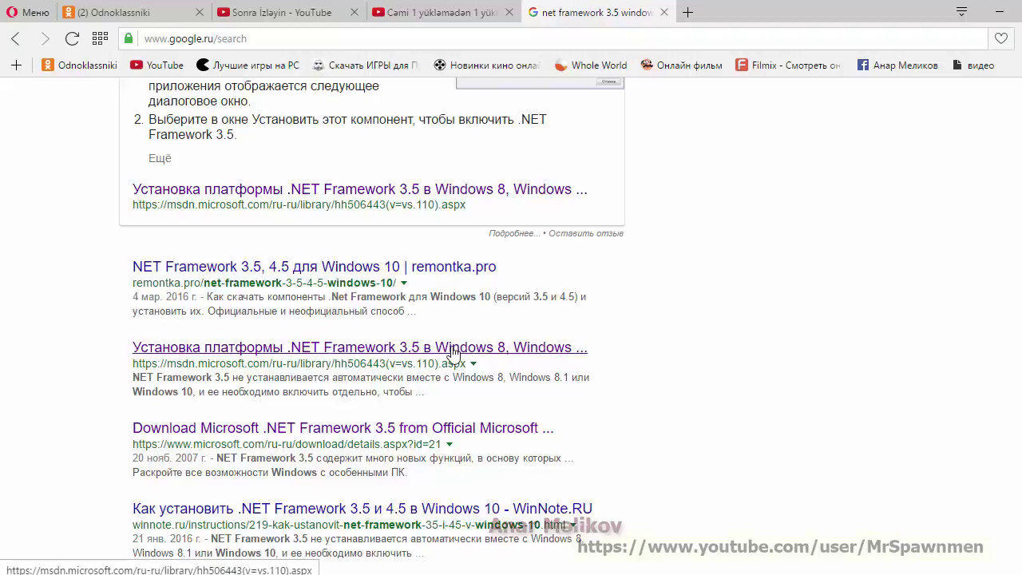
{"action": "left_click", "coordinate": [367, 347]}
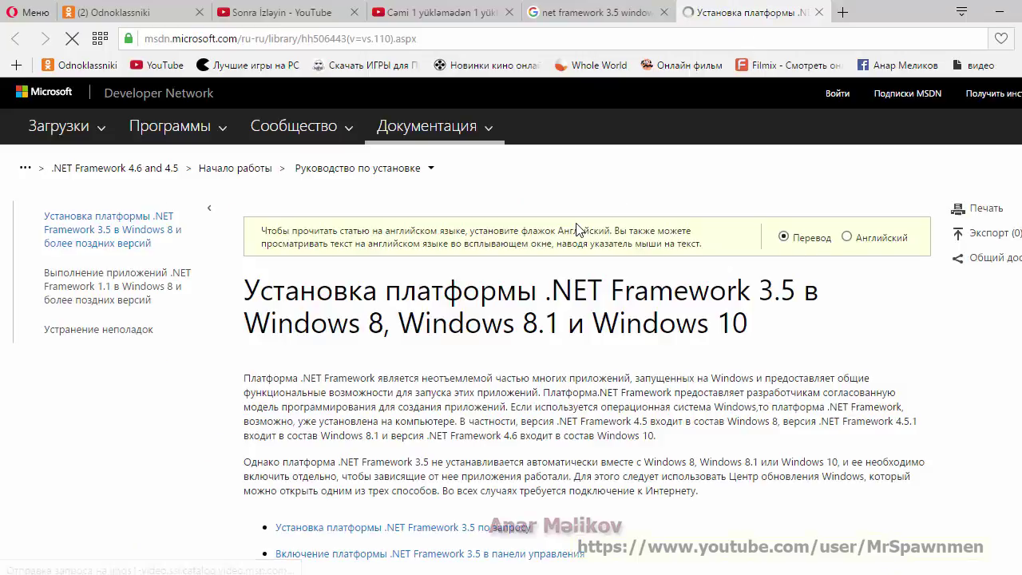
{"action": "scroll", "coordinate": [577, 227], "scroll_direction": "down", "scroll_amount": 3}
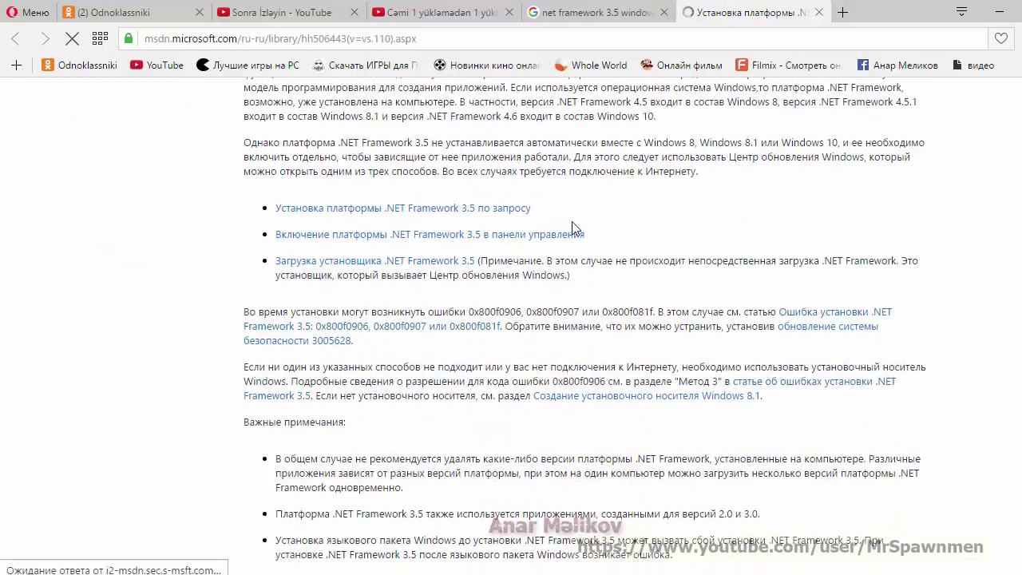
{"action": "scroll", "coordinate": [577, 223], "scroll_direction": "down", "scroll_amount": 5}
{"action": "scroll", "coordinate": [569, 224], "scroll_direction": "down", "scroll_amount": 15}
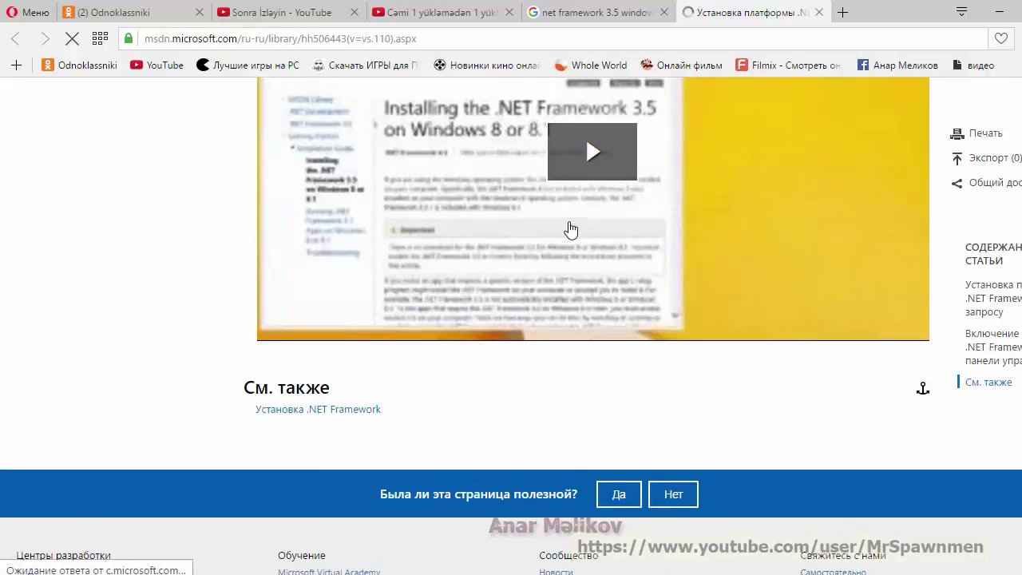
{"action": "scroll", "coordinate": [570, 230], "scroll_direction": "up", "scroll_amount": 5}
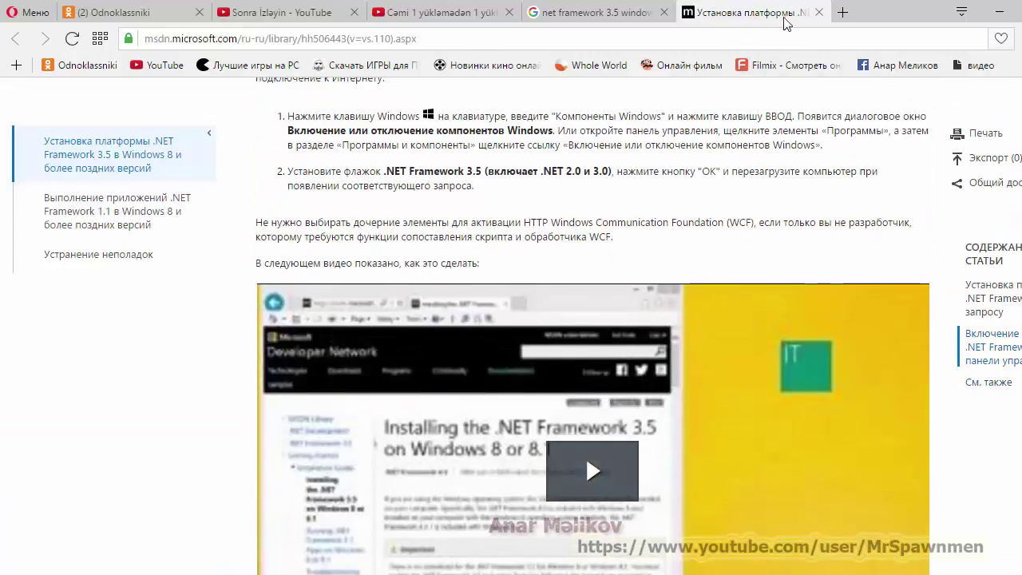
{"action": "left_click", "coordinate": [818, 12]}
{"action": "scroll", "coordinate": [615, 280], "scroll_direction": "up", "scroll_amount": 3}
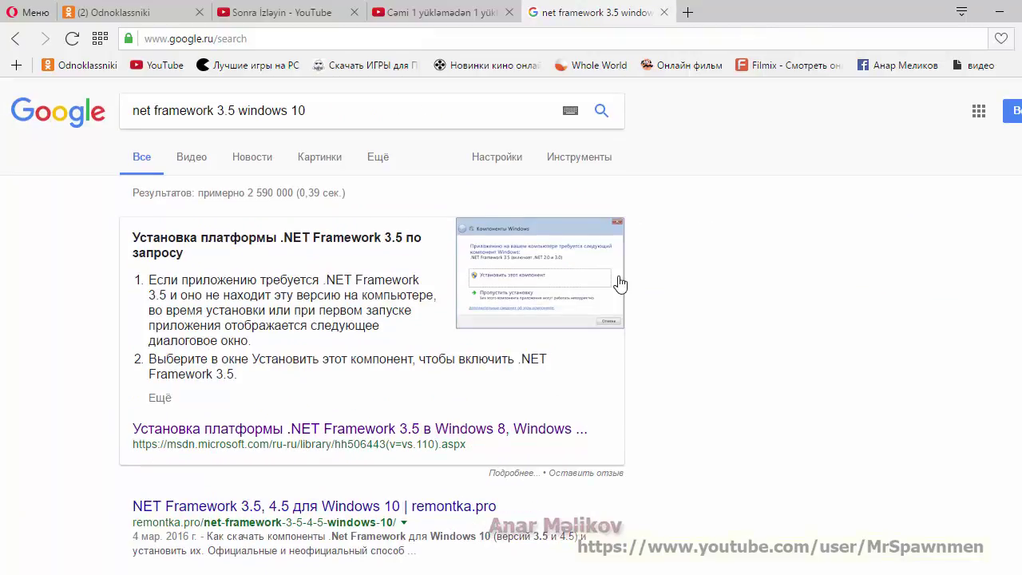
Refine the Google search to "net framework 3.5 windows 10 скачать"
{"action": "left_click", "coordinate": [337, 108]}
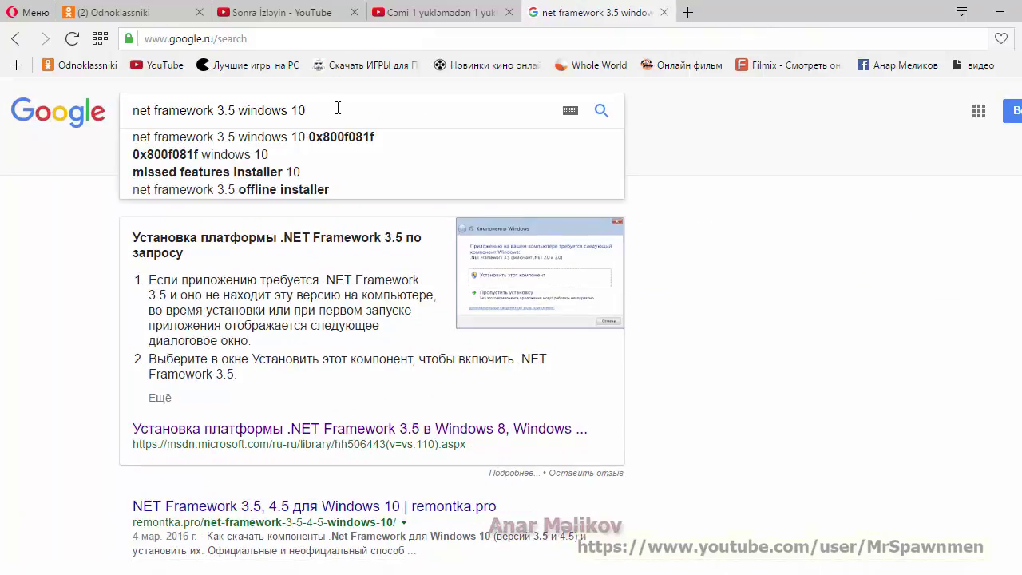
{"action": "type", "text": "crfxfn"}
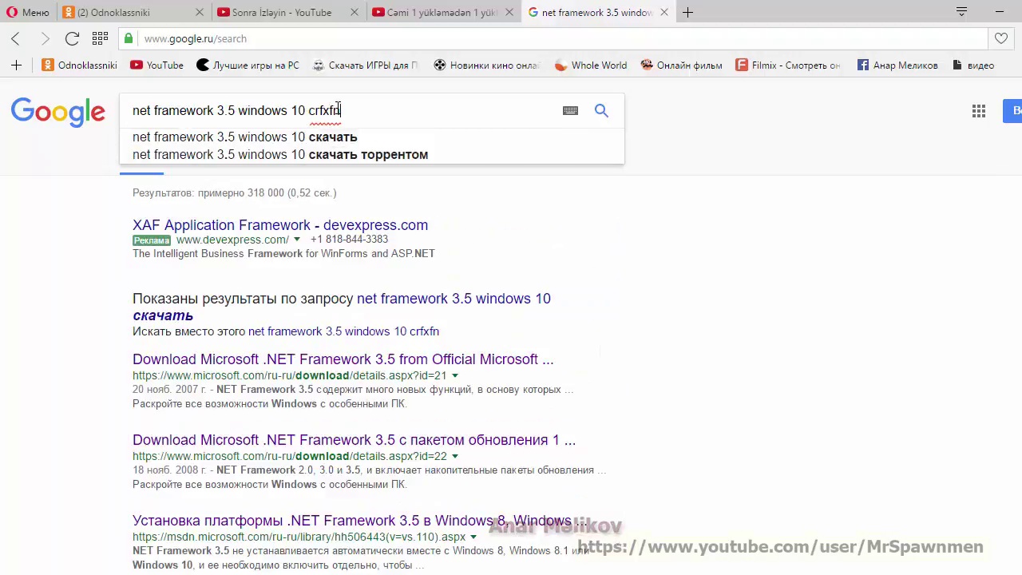
{"action": "key", "text": "Down"}
{"action": "key", "text": "Return"}
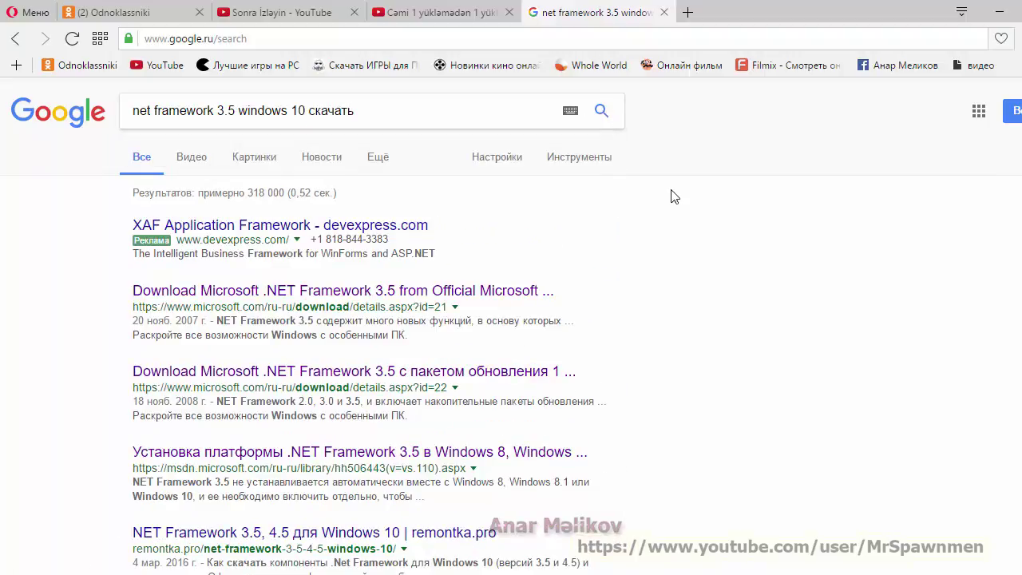
Open Microsoft's download page for .NET Framework 3.5 with Service Pack 1 and examine its language choices and details sections
{"action": "scroll", "coordinate": [490, 263], "scroll_direction": "down", "scroll_amount": 1}
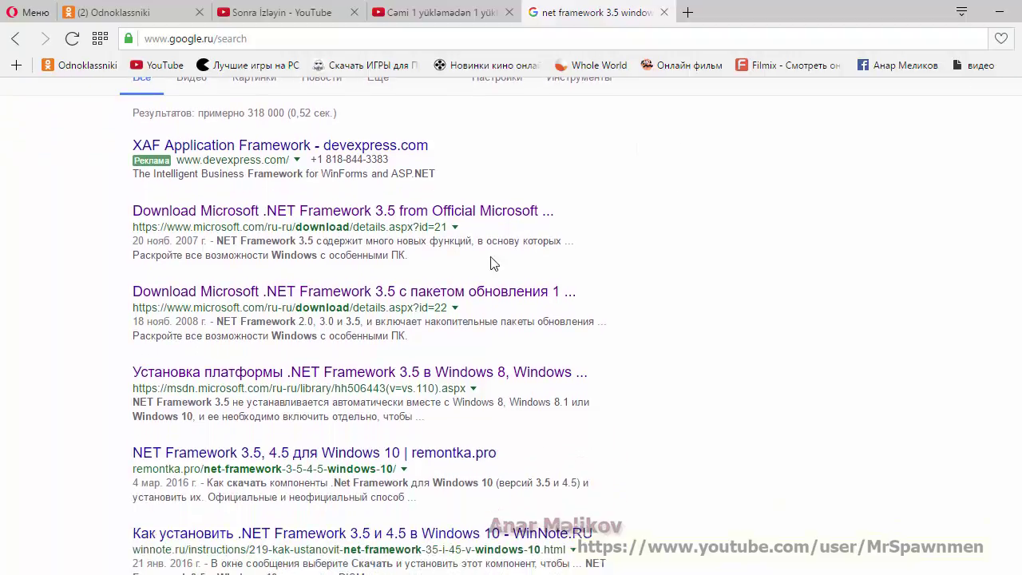
{"action": "left_click", "coordinate": [498, 289]}
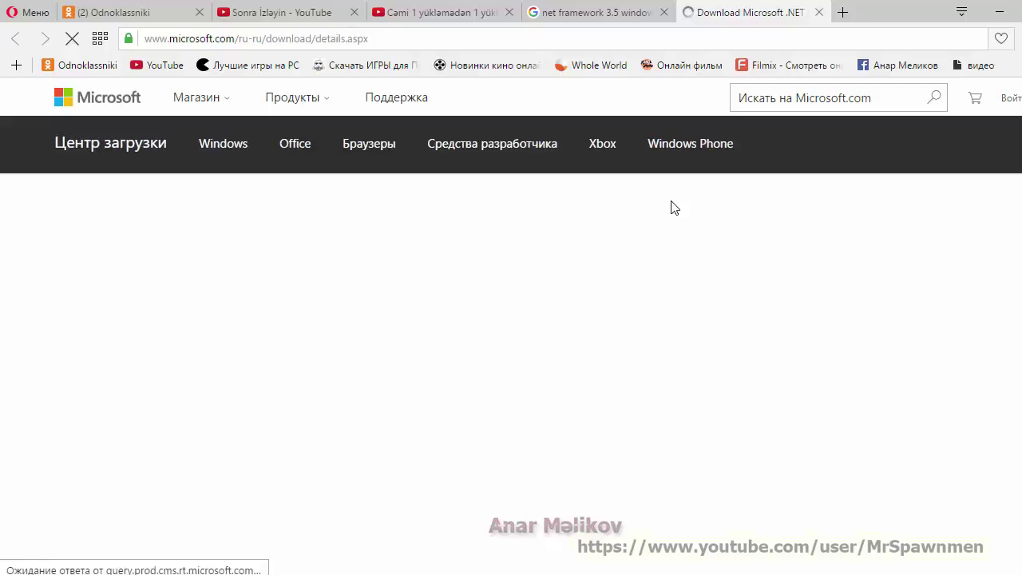
{"action": "scroll", "coordinate": [408, 232], "scroll_direction": "down", "scroll_amount": 5}
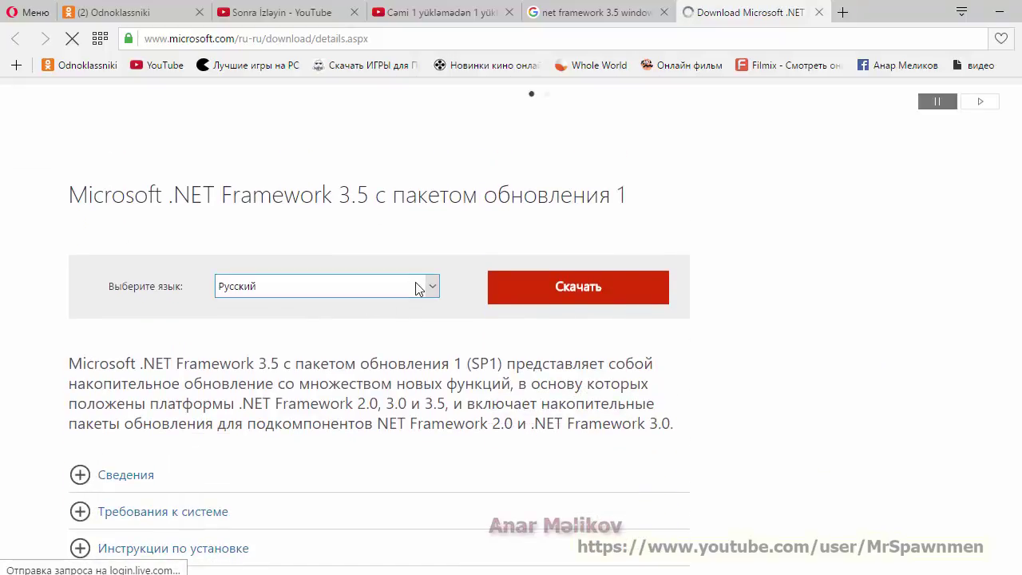
{"action": "left_click", "coordinate": [431, 288]}
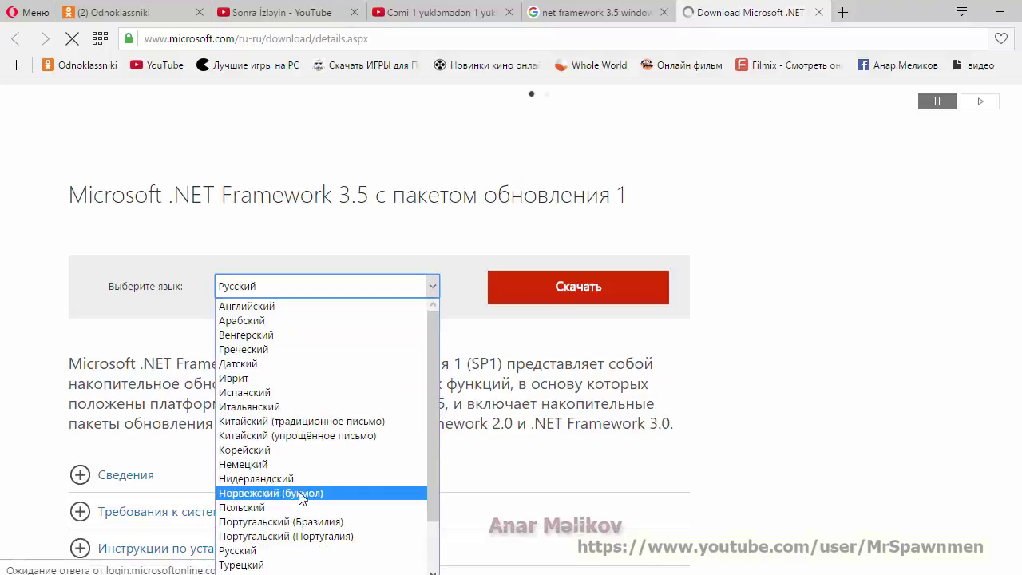
{"action": "left_click", "coordinate": [454, 330]}
{"action": "scroll", "coordinate": [661, 342], "scroll_direction": "down", "scroll_amount": 2}
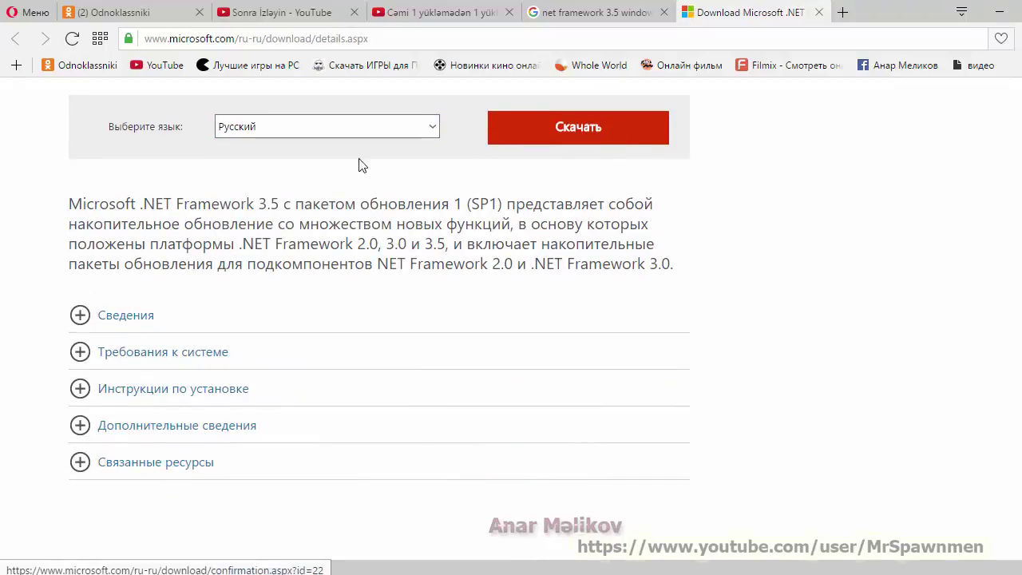
{"action": "scroll", "coordinate": [356, 225], "scroll_direction": "up", "scroll_amount": 2}
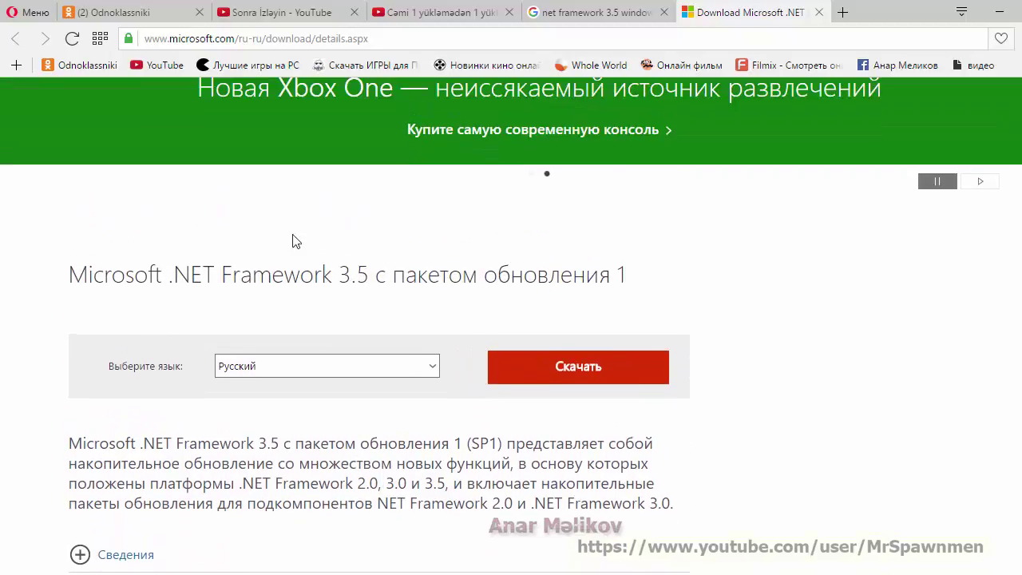
{"action": "scroll", "coordinate": [587, 277], "scroll_direction": "down", "scroll_amount": 3}
{"action": "scroll", "coordinate": [587, 277], "scroll_direction": "down", "scroll_amount": 2}
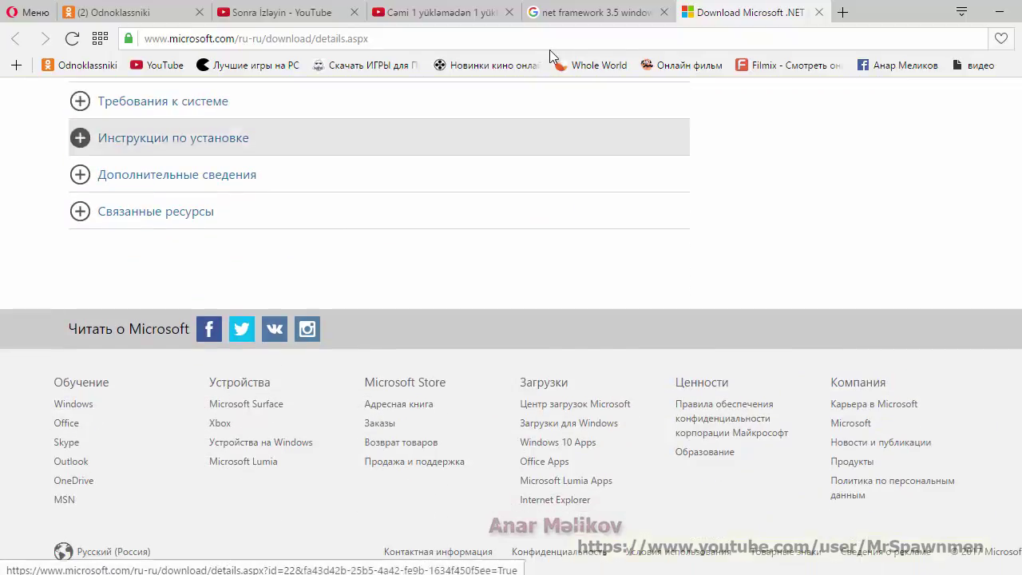
Check the browser's download list and locate the dotNetFx35setup installers in the Загрузки folder
{"action": "left_click", "coordinate": [588, 12]}
{"action": "scroll", "coordinate": [319, 175], "scroll_direction": "up", "scroll_amount": 1}
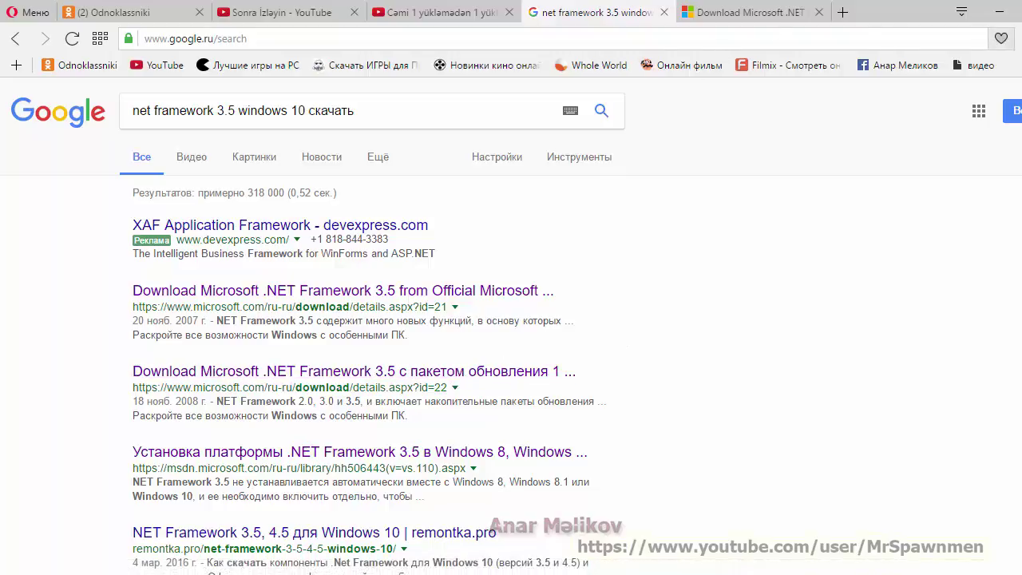
{"action": "key", "text": "ctrl+j"}
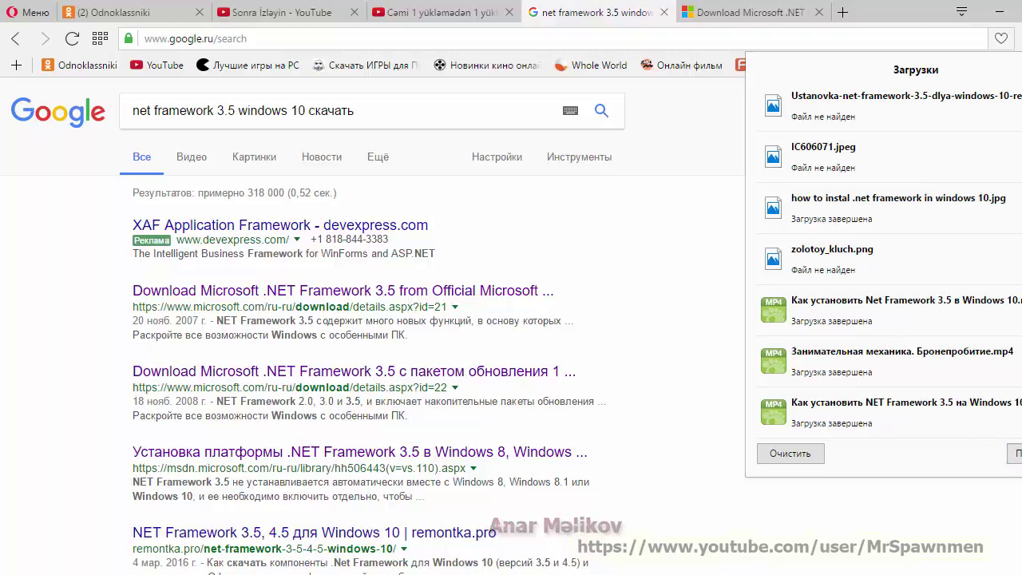
{"action": "key", "text": "Escape"}
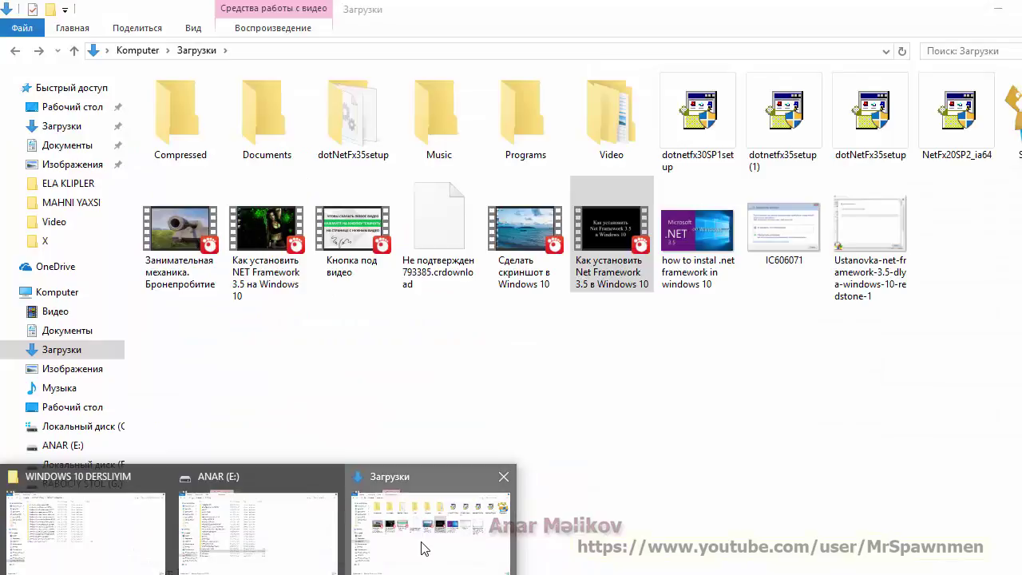
{"action": "left_click", "coordinate": [418, 549]}
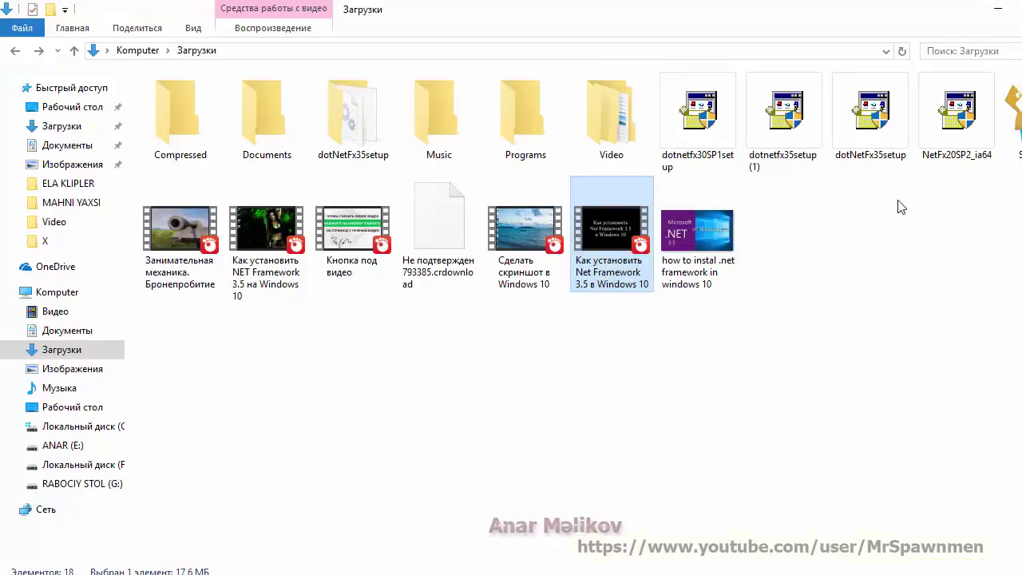
{"action": "left_click", "coordinate": [896, 140]}
{"action": "left_click", "coordinate": [782, 142]}
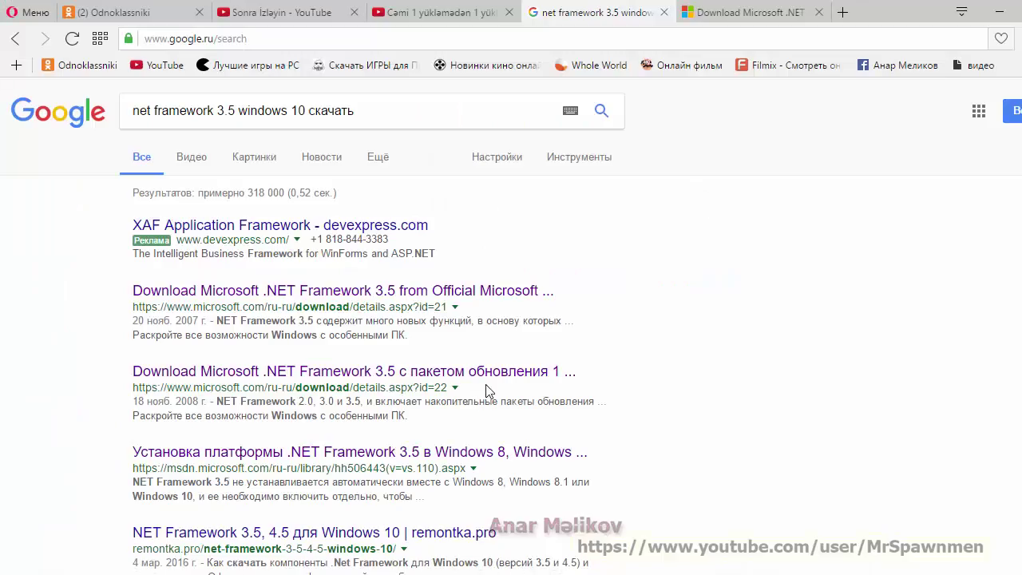
Minimize the browser and open the Службы list under Службы и приложения in Computer Management
{"action": "left_click", "coordinate": [999, 12]}
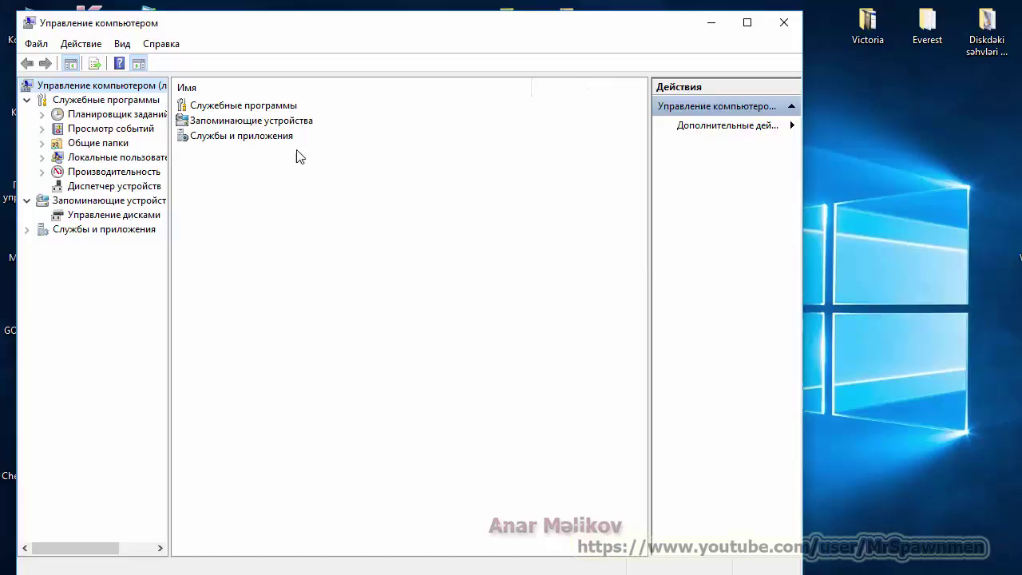
{"action": "left_click", "coordinate": [81, 231]}
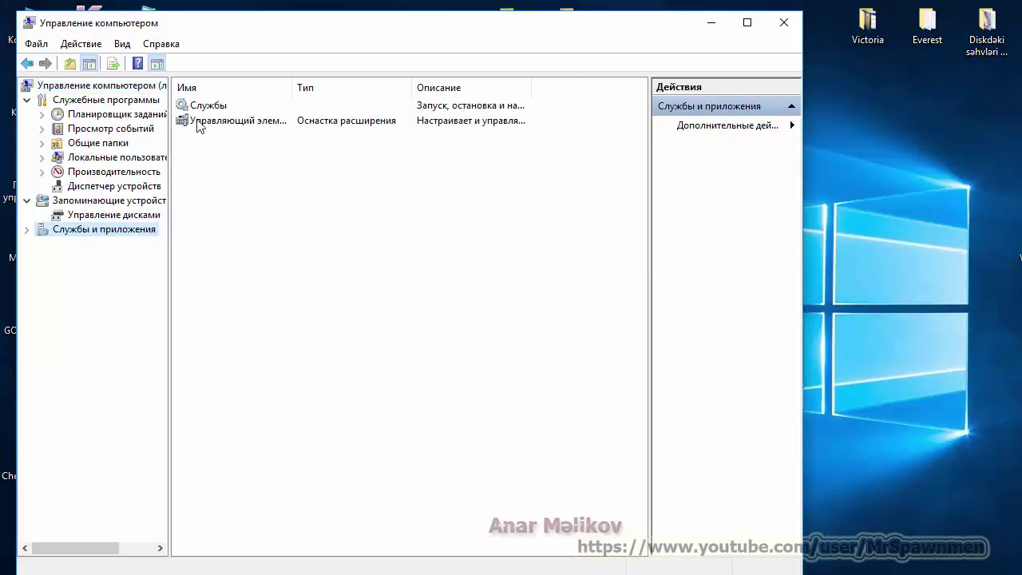
{"action": "left_click", "coordinate": [234, 110]}
{"action": "double_click", "coordinate": [234, 112]}
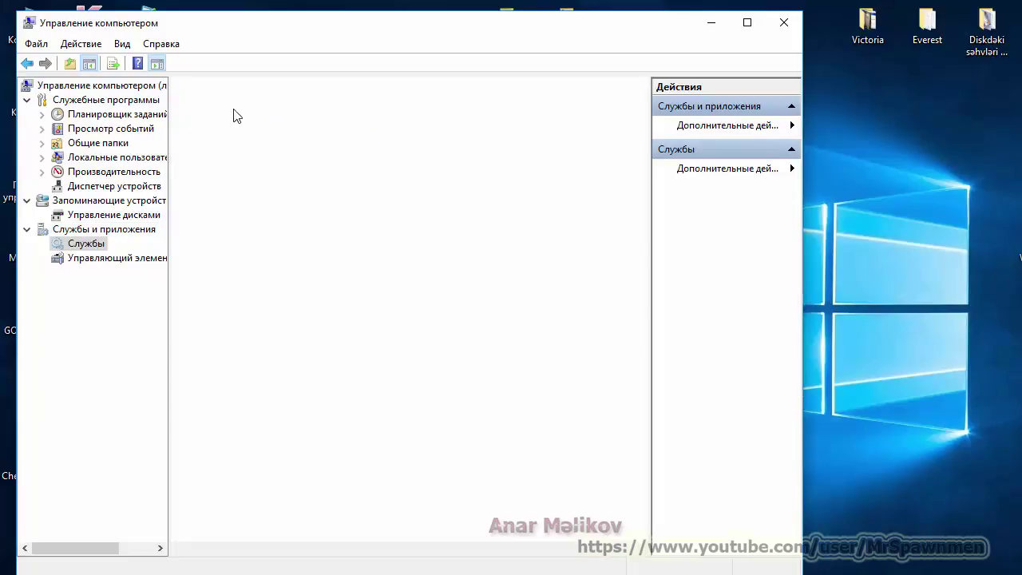
{"action": "scroll", "coordinate": [364, 382], "scroll_direction": "down", "scroll_amount": 20}
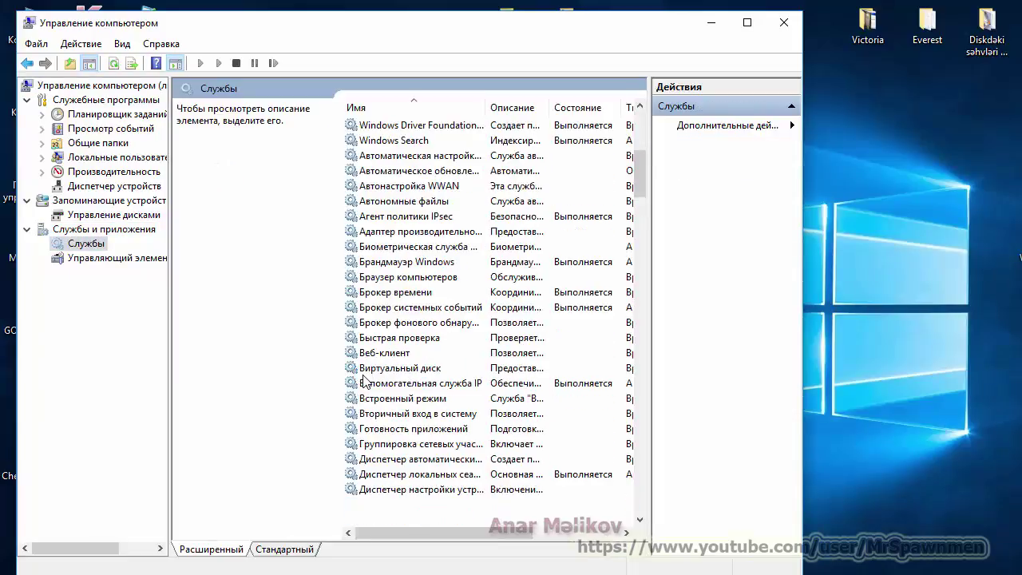
Select the Центр обновления Windows service in the services list and maximize the Computer Management window
{"action": "scroll", "coordinate": [364, 381], "scroll_direction": "down", "scroll_amount": 20}
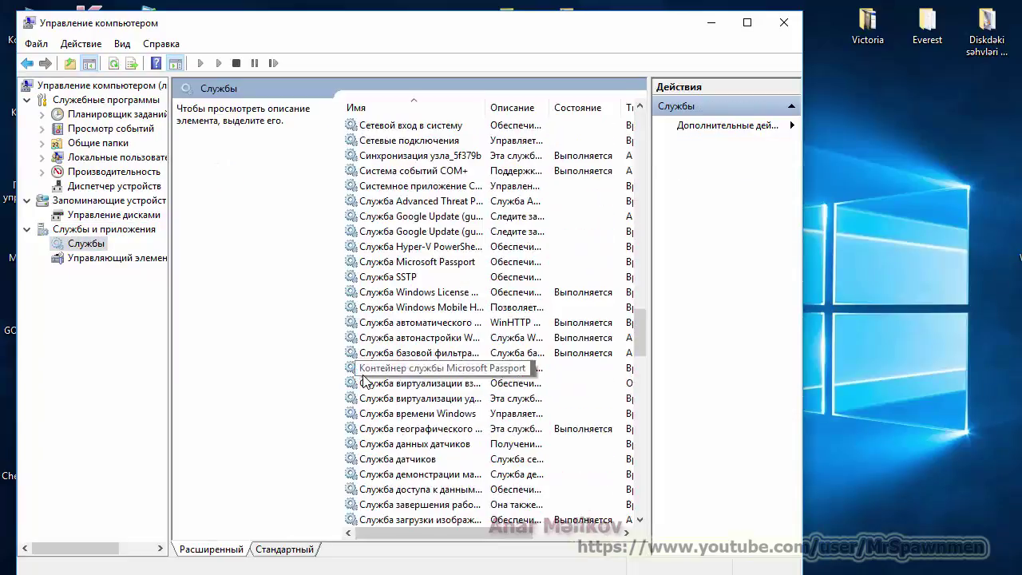
{"action": "scroll", "coordinate": [364, 381], "scroll_direction": "down", "scroll_amount": 7}
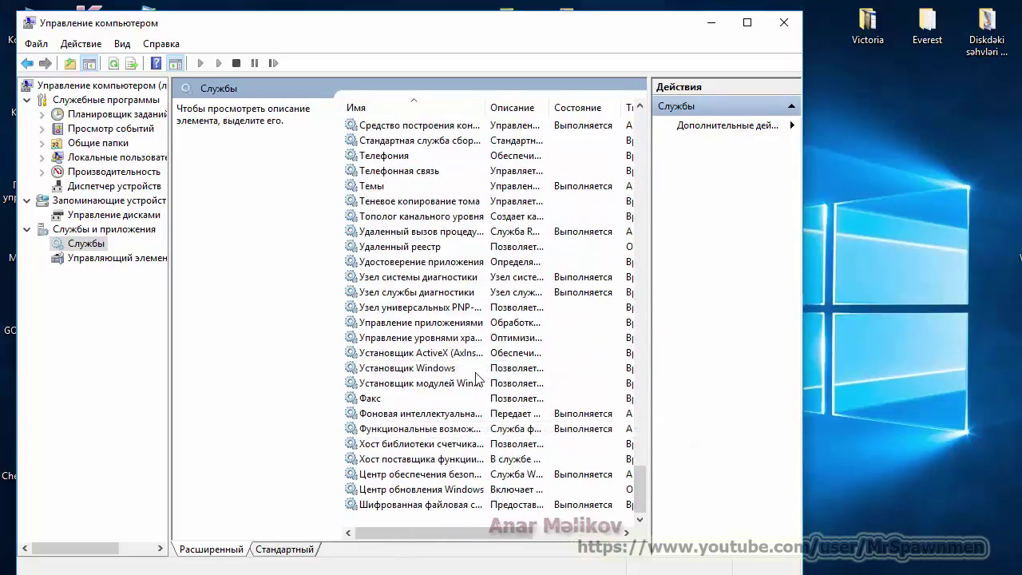
{"action": "left_click", "coordinate": [461, 490]}
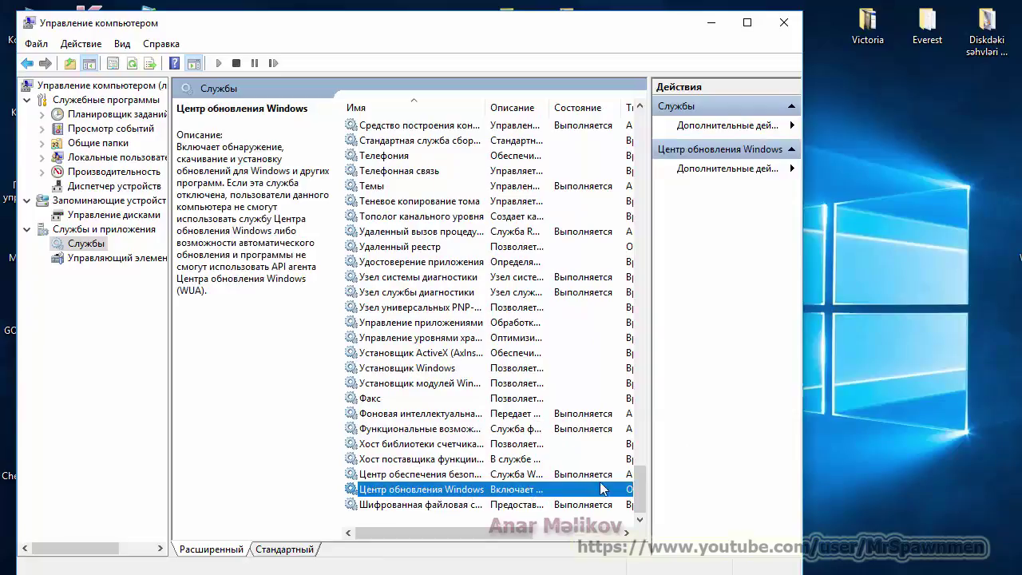
{"action": "left_click", "coordinate": [747, 22]}
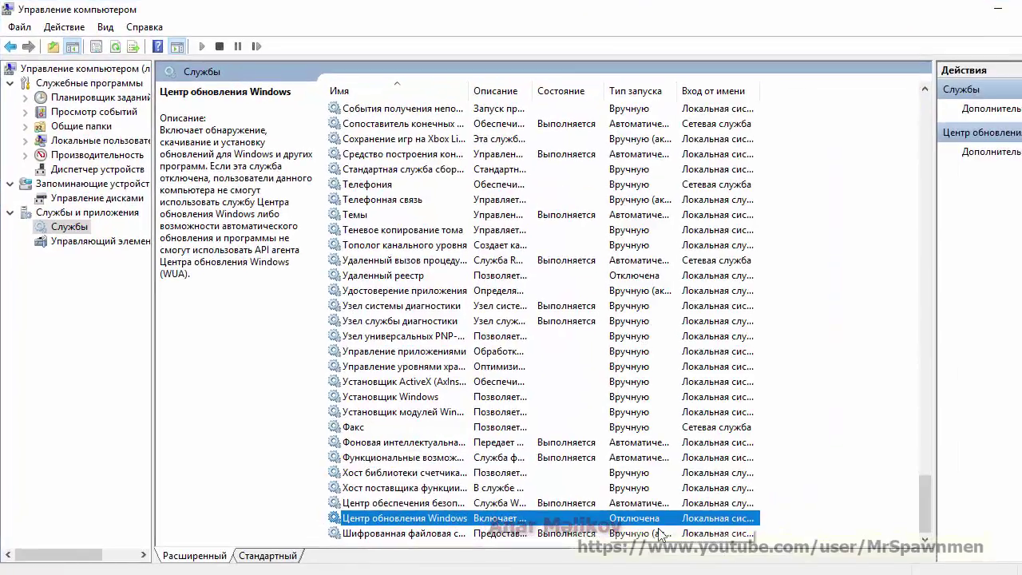
Open the Центр обновления Windows service properties and try the Автоматически startup type, closing the dialog without applying it
{"action": "double_click", "coordinate": [455, 520]}
{"action": "left_click", "coordinate": [579, 296]}
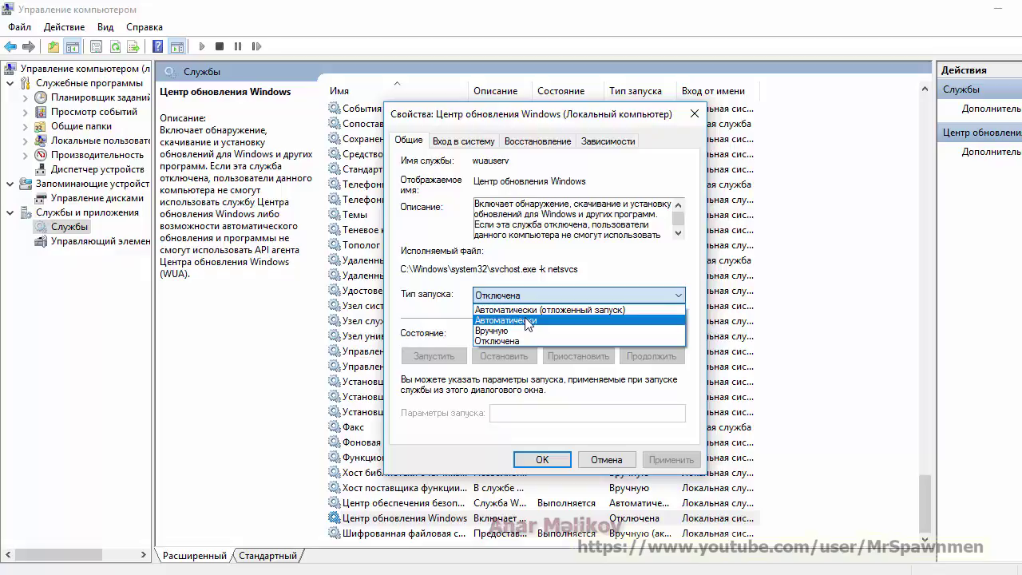
{"action": "left_click", "coordinate": [525, 320]}
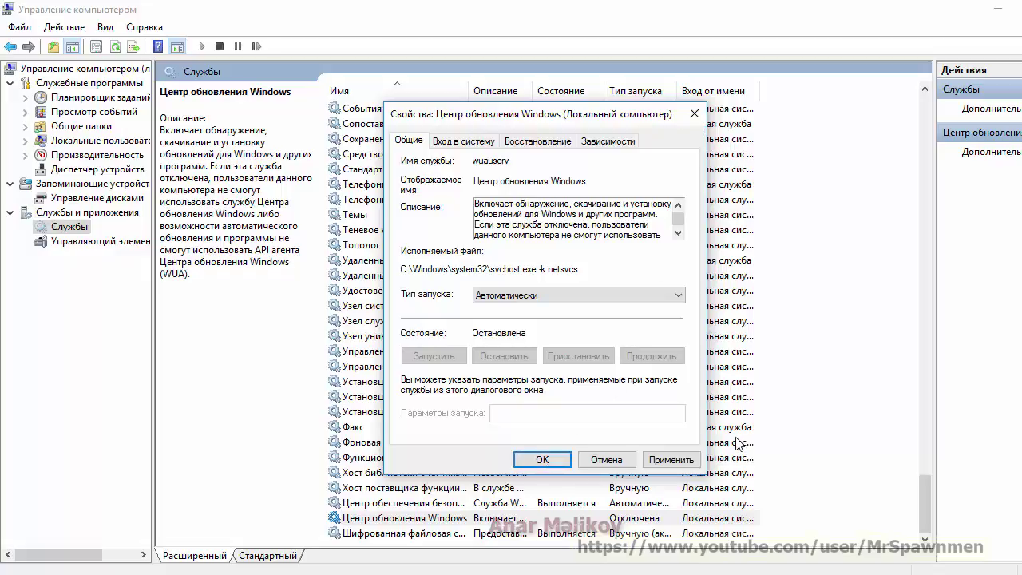
{"action": "left_click", "coordinate": [693, 113]}
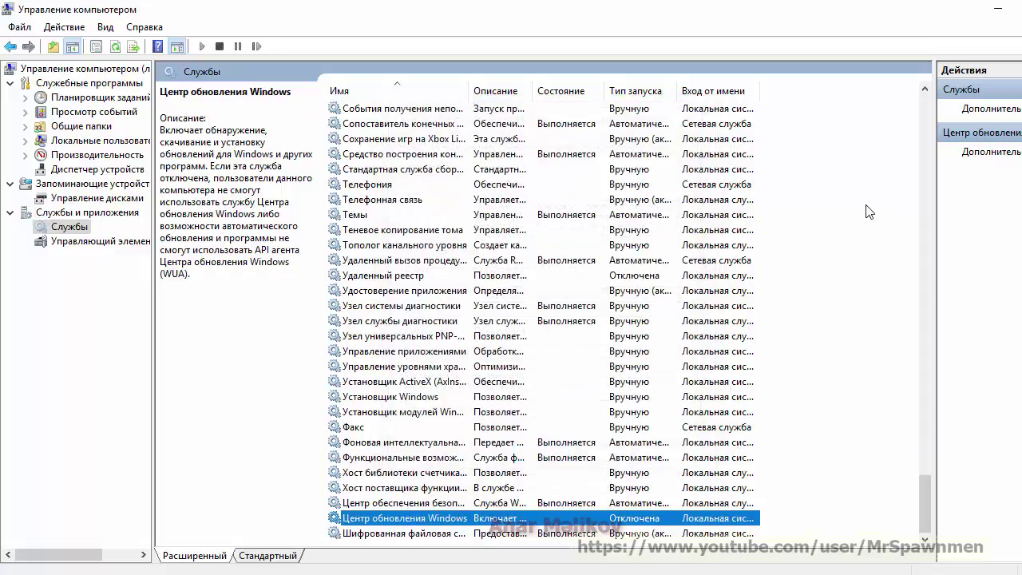
{"action": "double_click", "coordinate": [489, 519]}
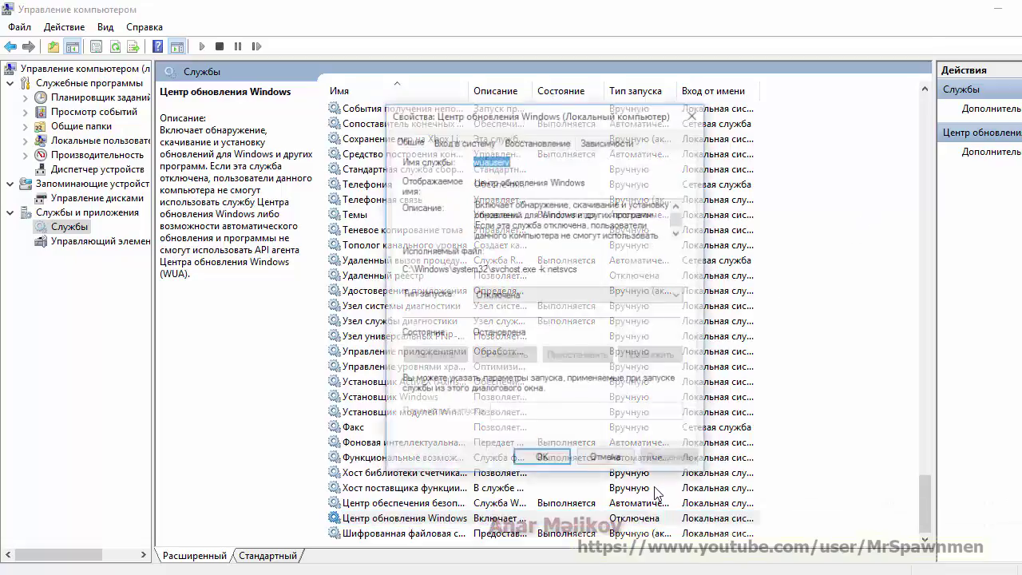
{"action": "left_click", "coordinate": [540, 294]}
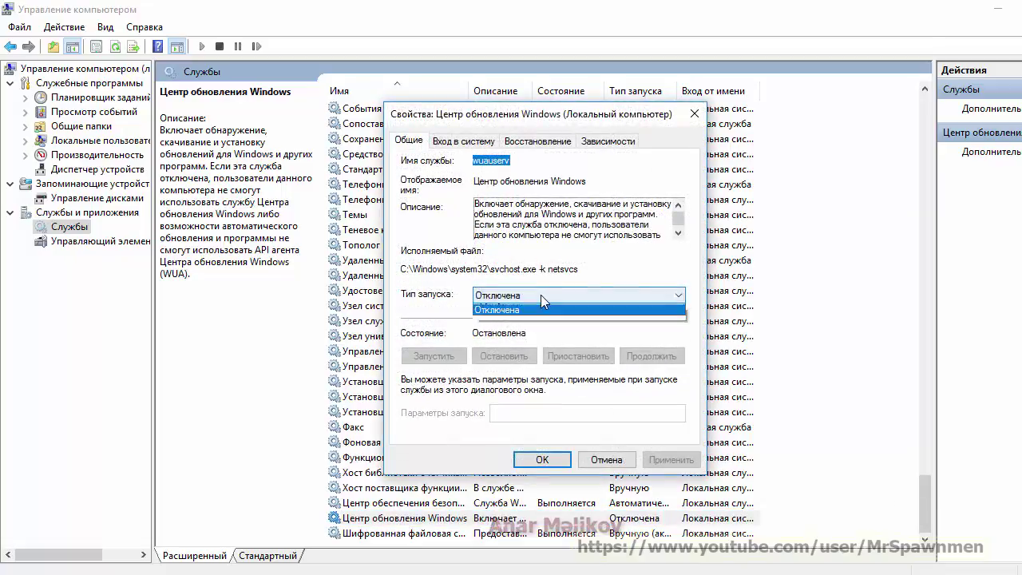
{"action": "left_click", "coordinate": [527, 320]}
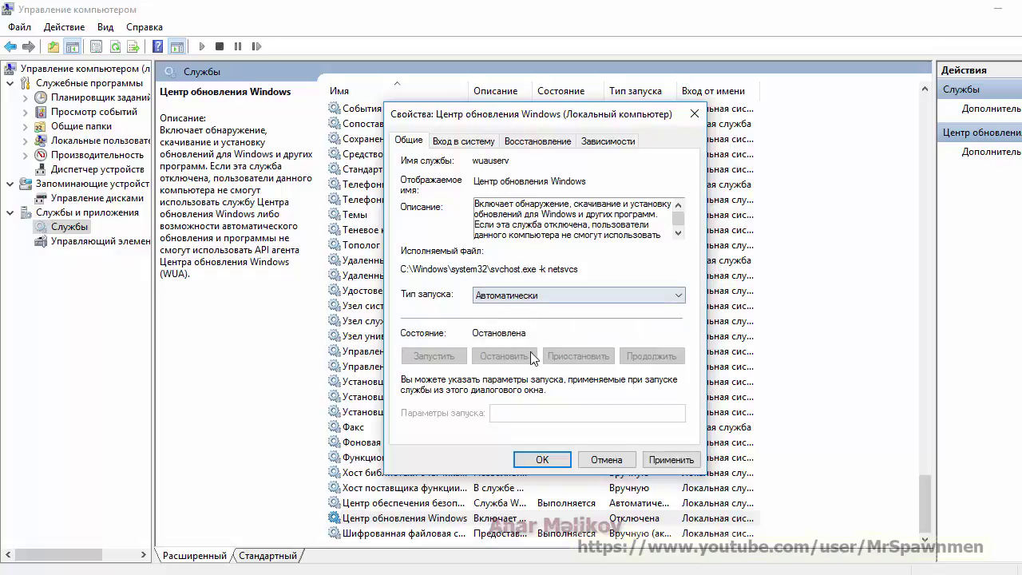
{"action": "left_click", "coordinate": [540, 460]}
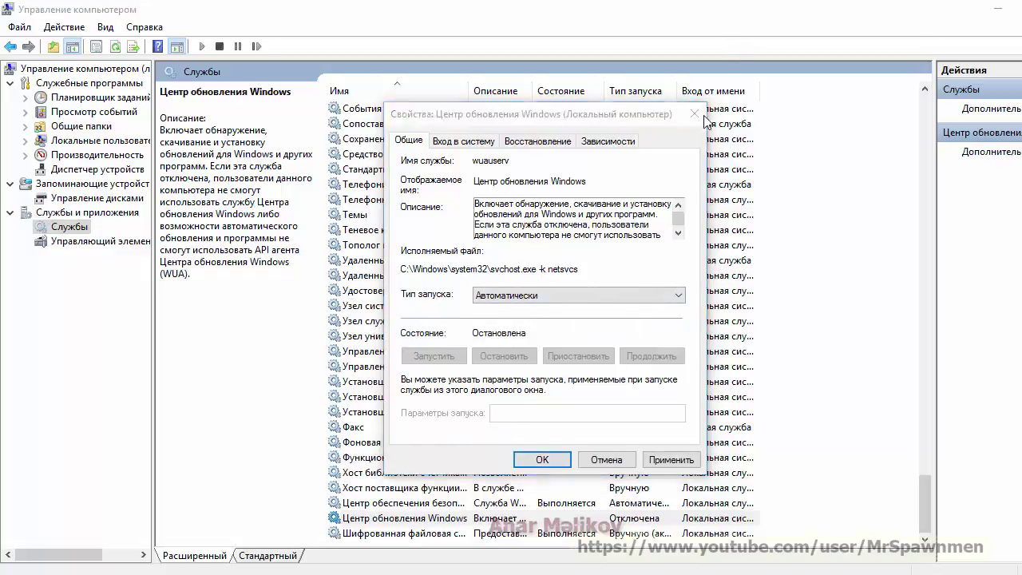
Minimize Computer Management and open the Windows features list from Программы и компоненты
{"action": "left_click", "coordinate": [1002, 12]}
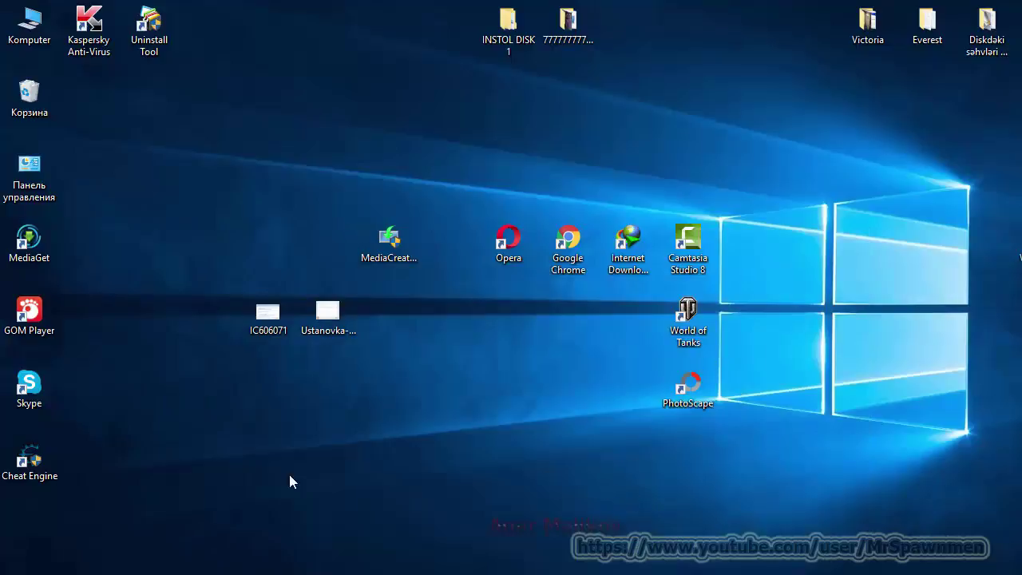
{"action": "key", "text": "super+x"}
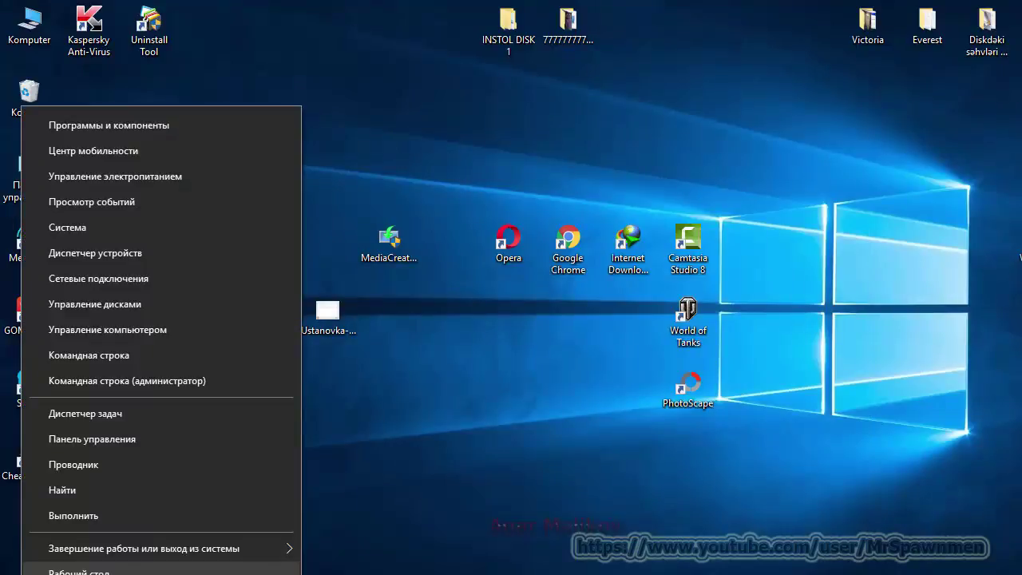
{"action": "left_click", "coordinate": [126, 127]}
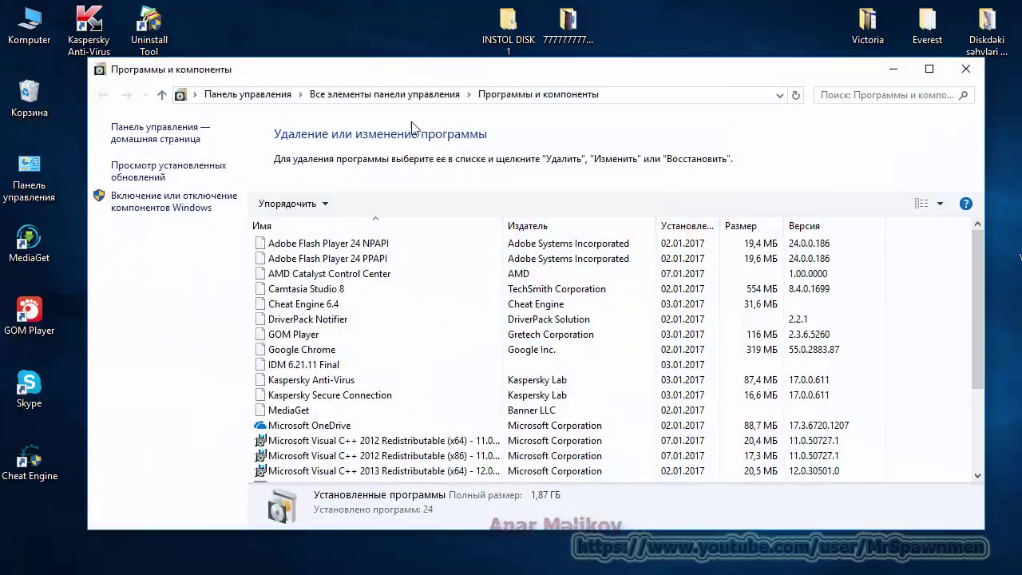
{"action": "left_click", "coordinate": [192, 206]}
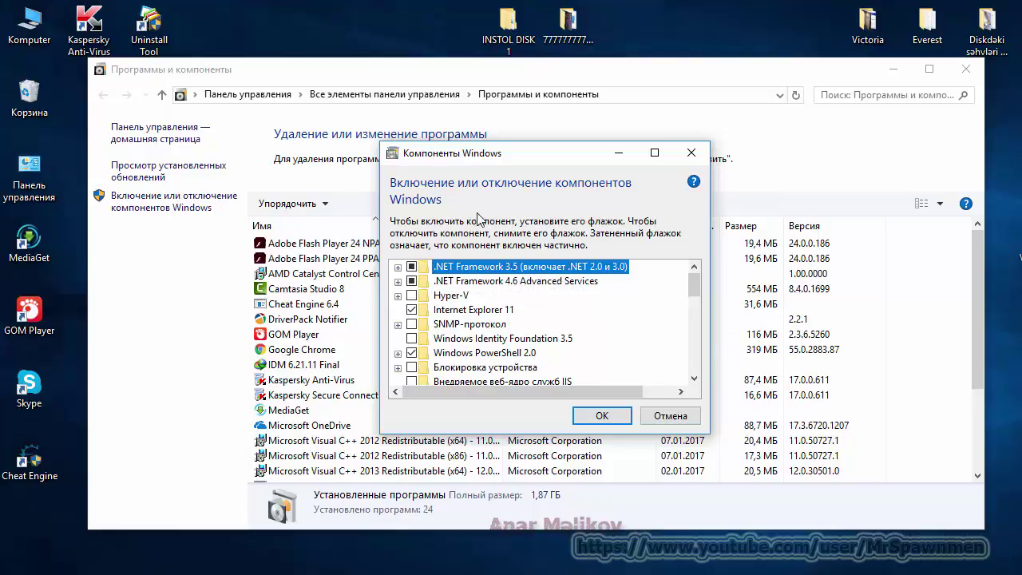
Move the Программы и компоненты window aside and view the Ustanovka-net-framework-3.5 image on the desktop, closing it when done
{"action": "left_click", "coordinate": [645, 72]}
{"action": "left_click_drag", "start_coordinate": [645, 72], "coordinate": [963, 107]}
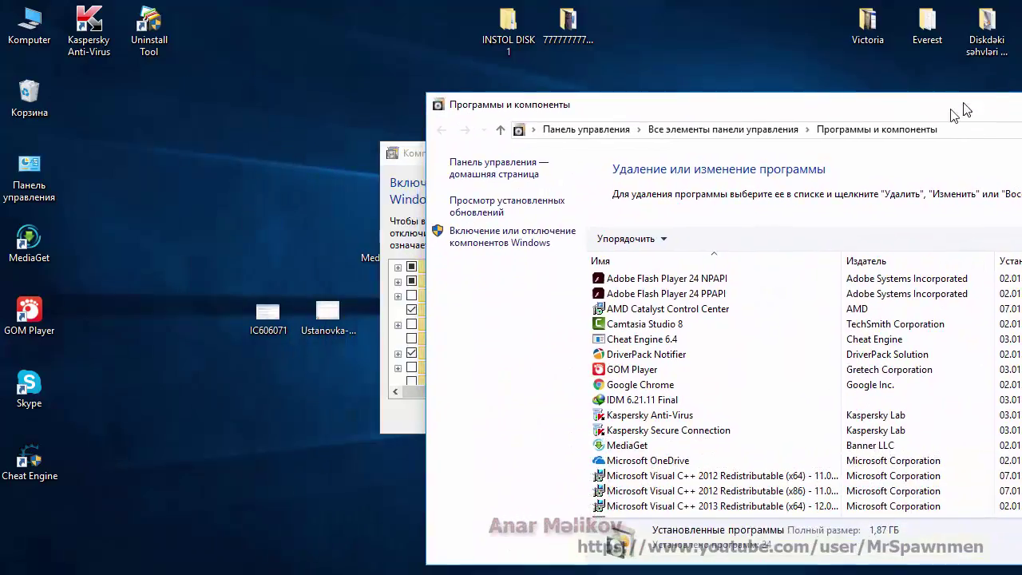
{"action": "double_click", "coordinate": [327, 312]}
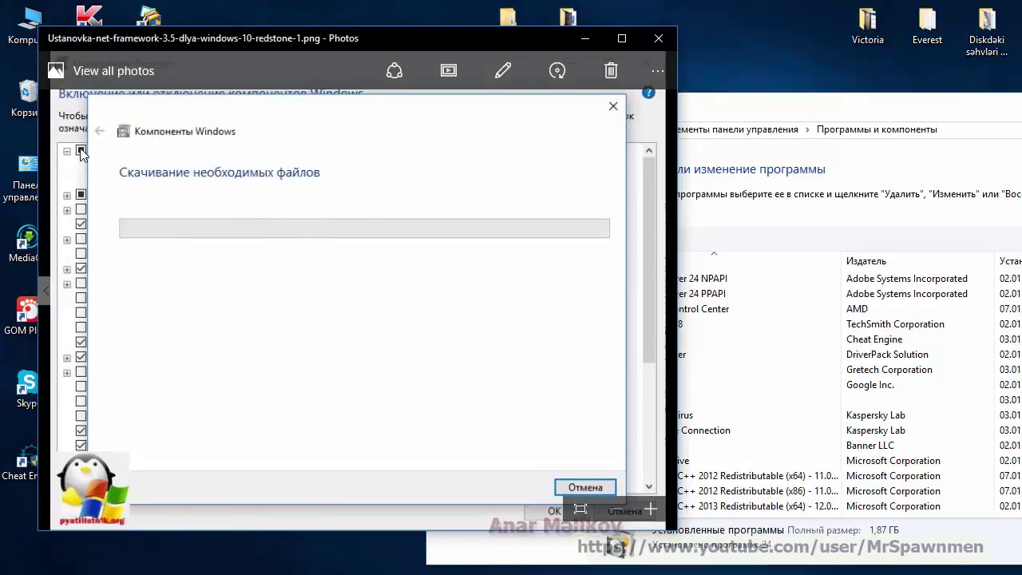
{"action": "left_click", "coordinate": [658, 46]}
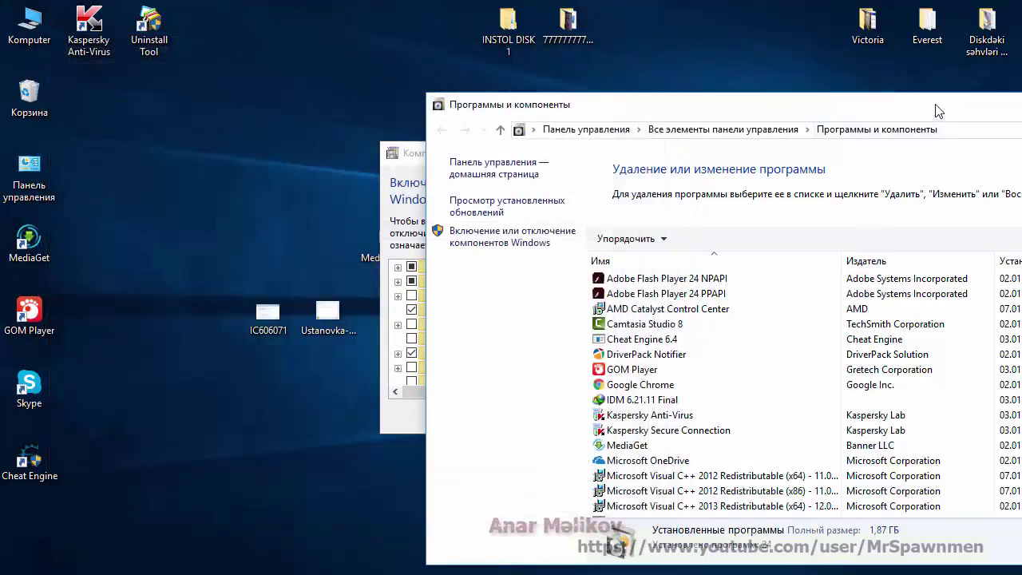
{"action": "left_click_drag", "start_coordinate": [935, 109], "coordinate": [649, 69]}
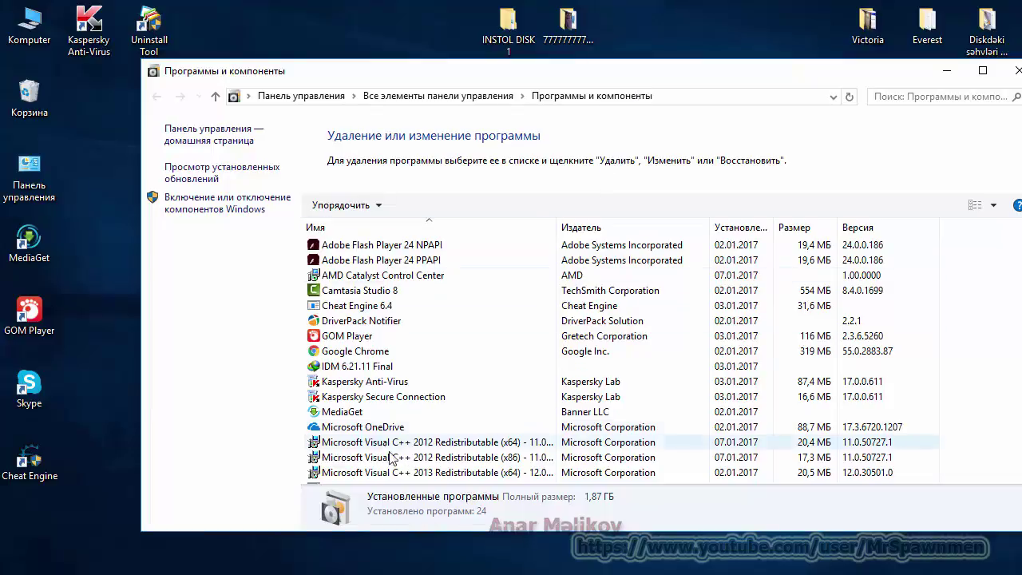
Examine the .NET Framework 3.5 entry in the Windows features list and compare it with the file-download image on the desktop
{"action": "left_click", "coordinate": [215, 202]}
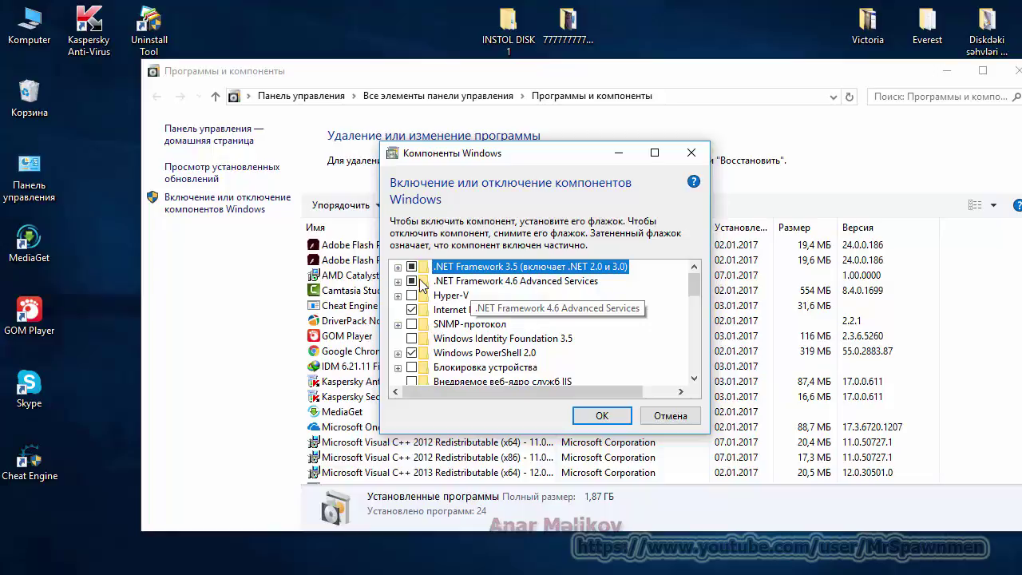
{"action": "left_click", "coordinate": [424, 352]}
{"action": "left_click_drag", "start_coordinate": [248, 70], "coordinate": [547, 116]}
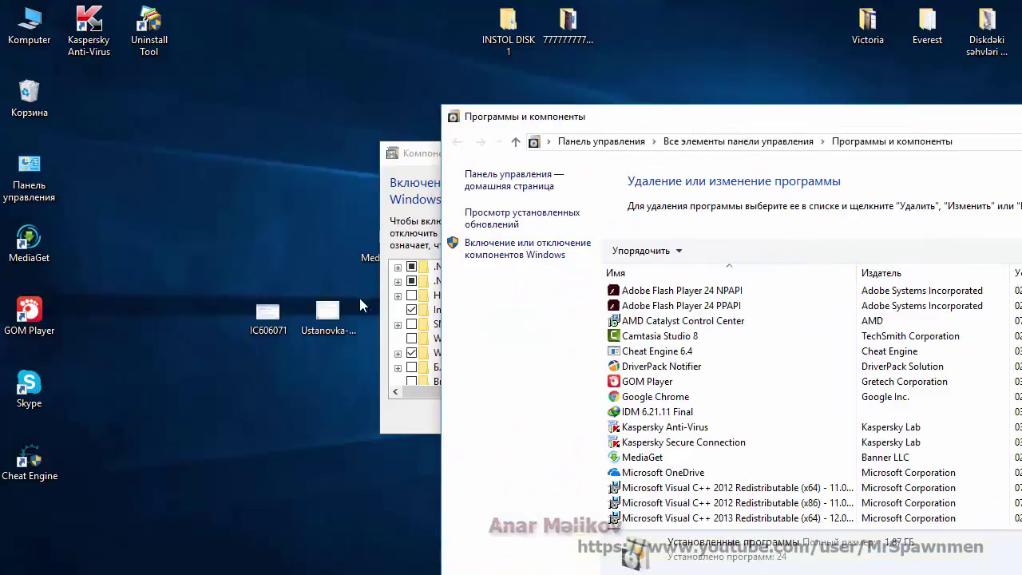
{"action": "double_click", "coordinate": [327, 311]}
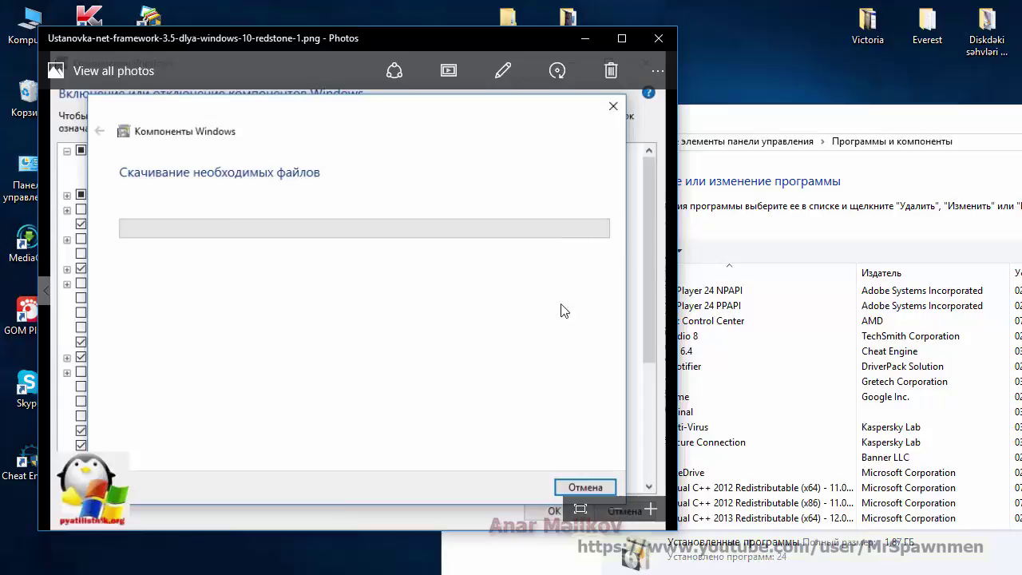
{"action": "left_click", "coordinate": [669, 45]}
Close the Программы и компоненты window and cancel the Компоненты Windows dialog without changes
{"action": "left_click_drag", "start_coordinate": [923, 122], "coordinate": [621, 80]}
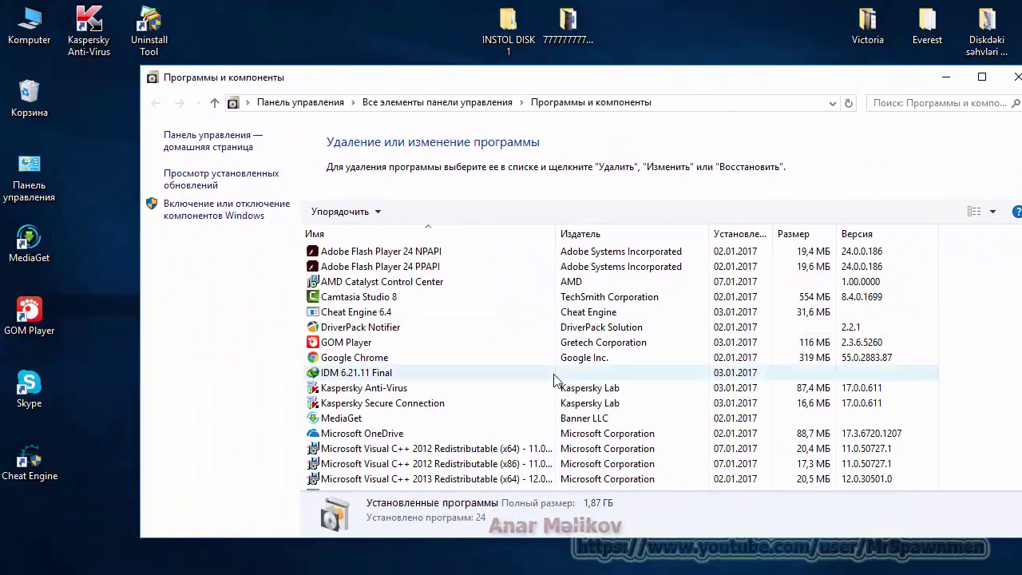
{"action": "left_click", "coordinate": [1015, 77]}
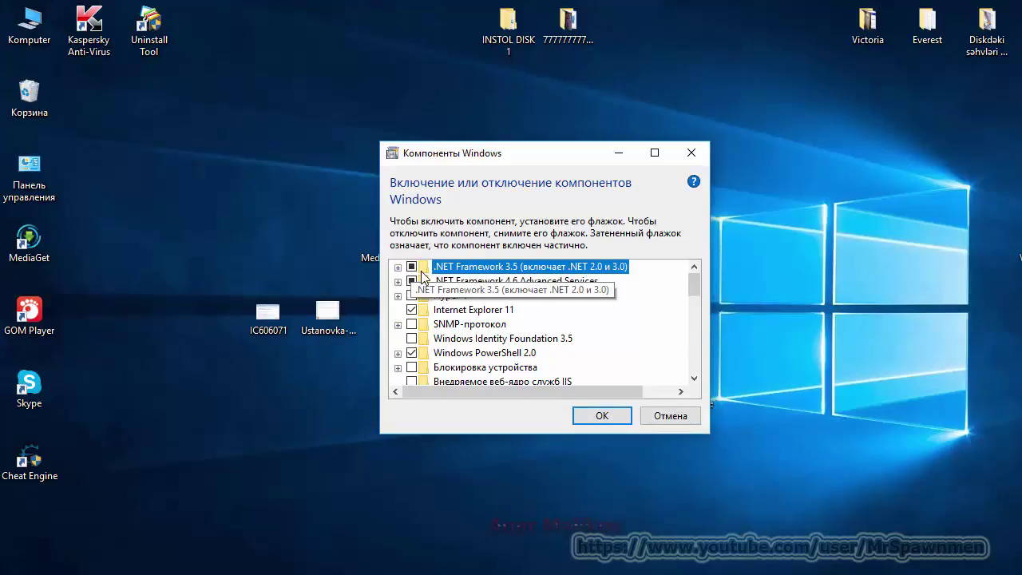
{"action": "left_click", "coordinate": [670, 416]}
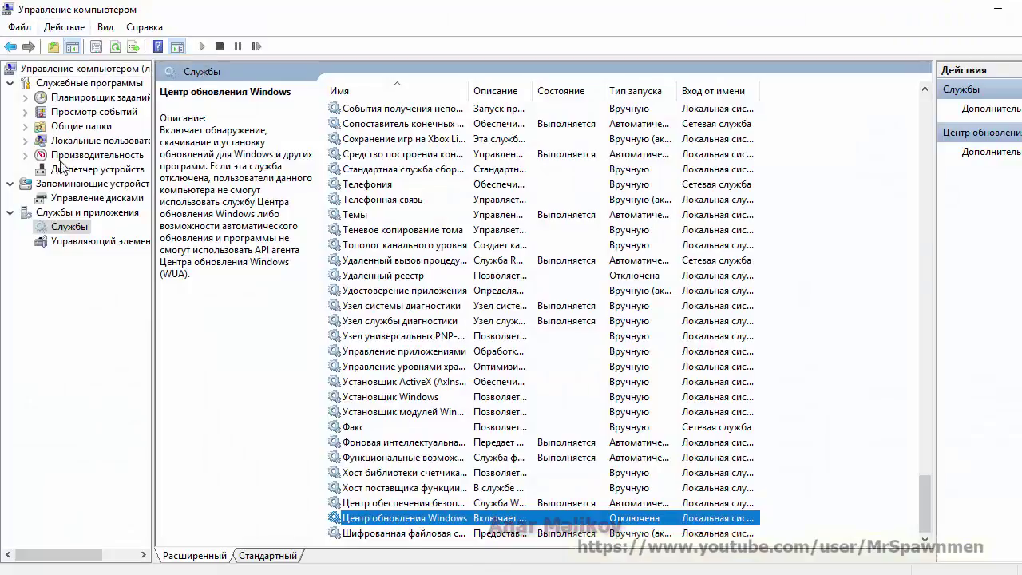
Open the Центр обновления Windows service properties and choose the Отключена startup type, closing the dialog without applying it
{"action": "double_click", "coordinate": [478, 518]}
{"action": "left_click", "coordinate": [595, 299]}
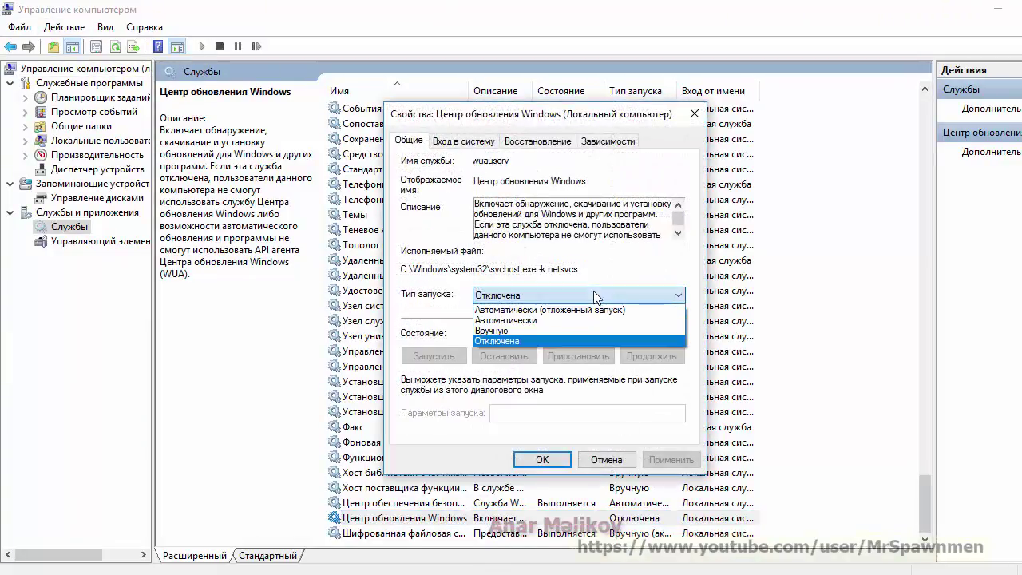
{"action": "left_click", "coordinate": [498, 343]}
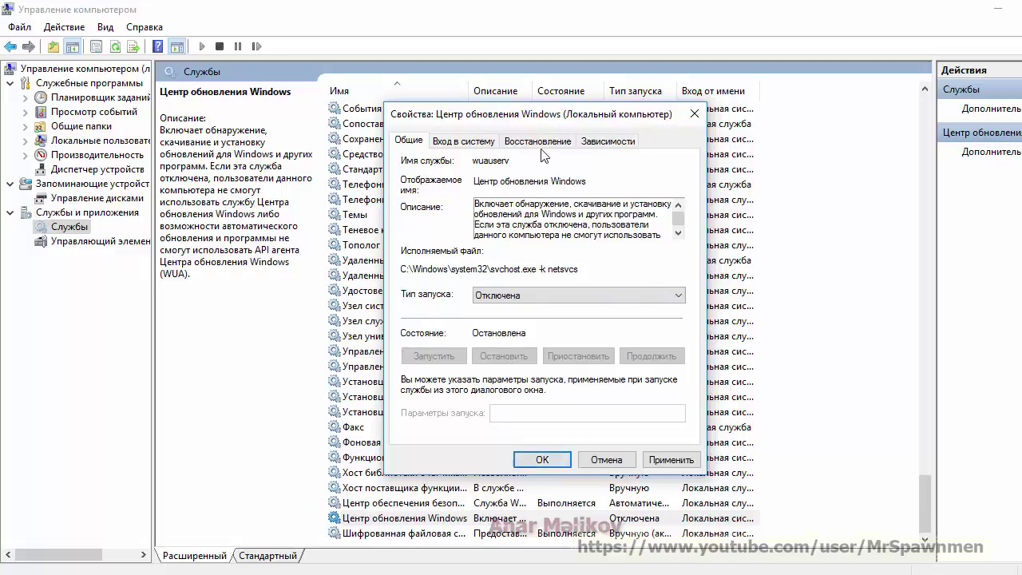
{"action": "left_click", "coordinate": [693, 113]}
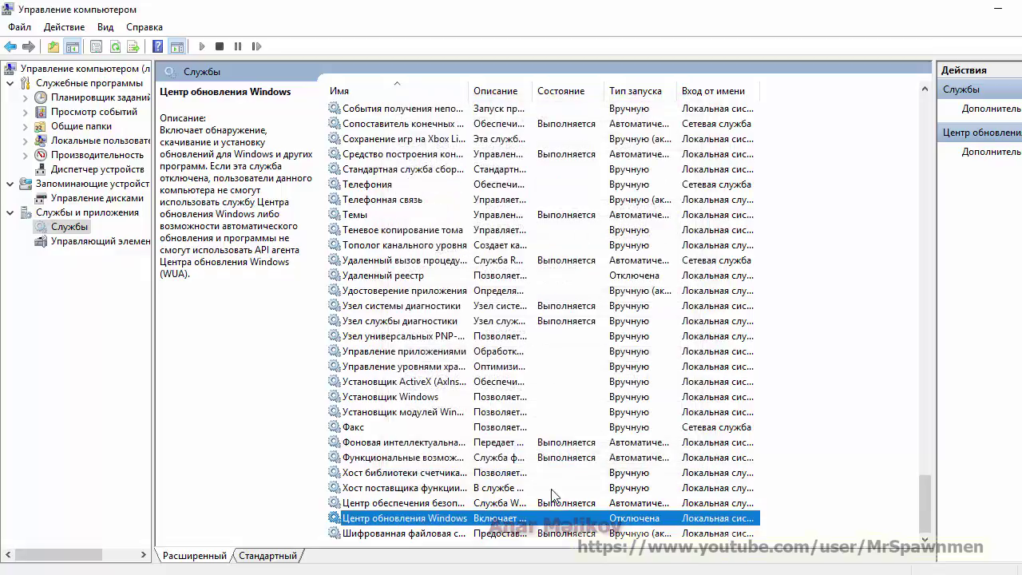
Try the Автоматически startup type for Центр обновления Windows, switch it back to Отключена, and close the properties without applying
{"action": "double_click", "coordinate": [484, 523]}
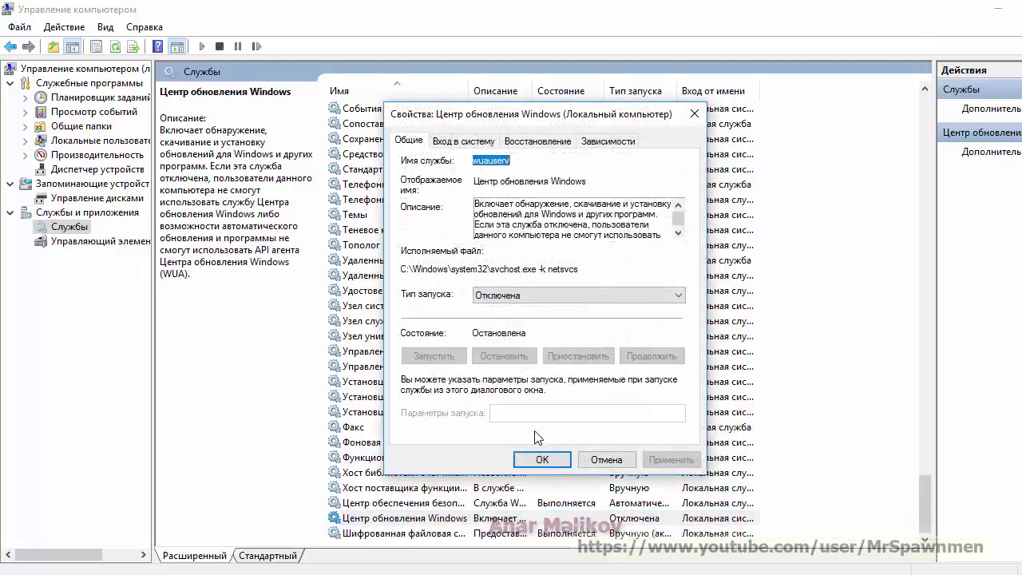
{"action": "left_click", "coordinate": [551, 300]}
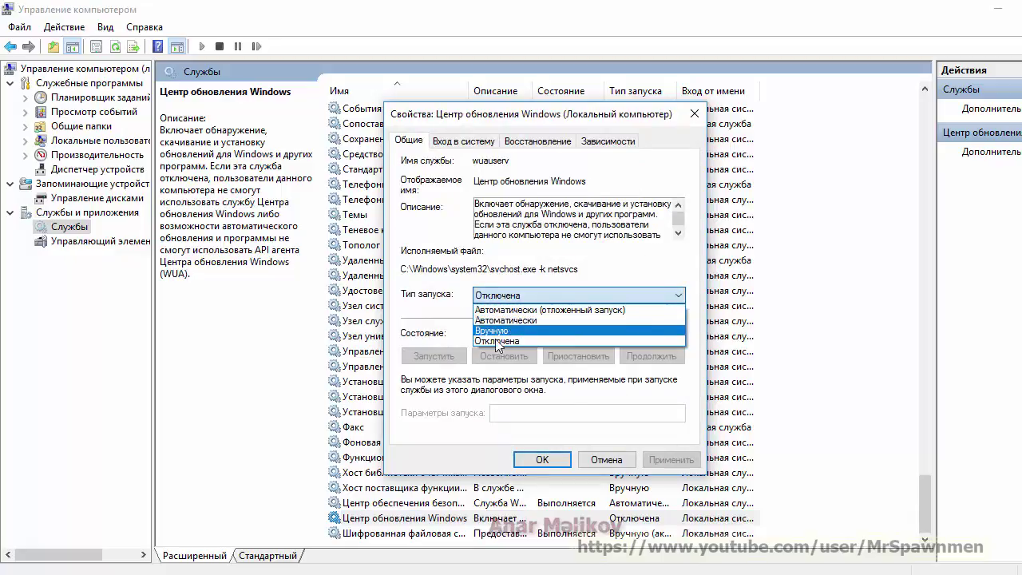
{"action": "left_click", "coordinate": [423, 321]}
{"action": "left_click", "coordinate": [544, 292]}
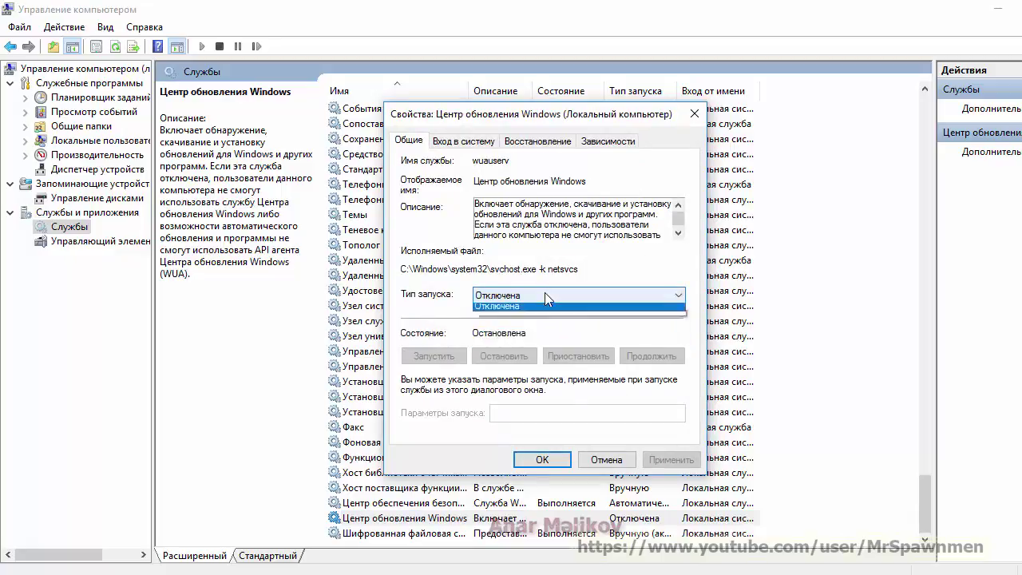
{"action": "left_click", "coordinate": [511, 321]}
{"action": "left_click", "coordinate": [511, 297]}
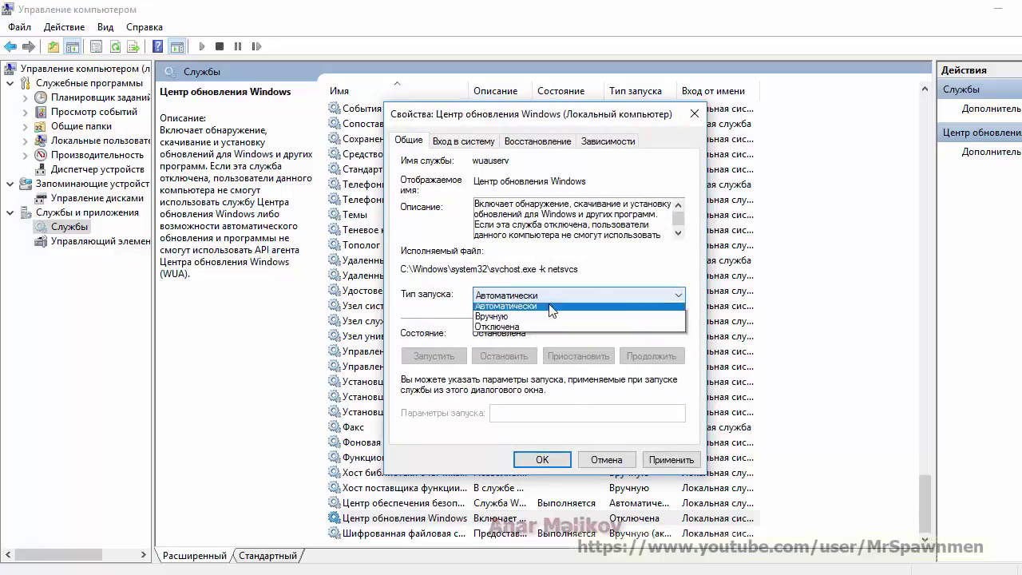
{"action": "left_click", "coordinate": [523, 340]}
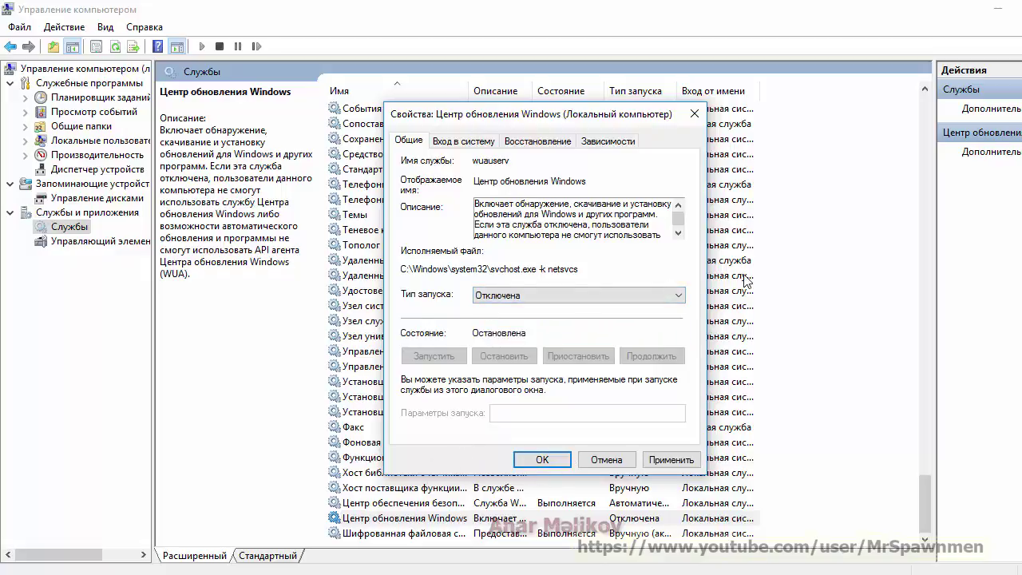
{"action": "left_click", "coordinate": [694, 114]}
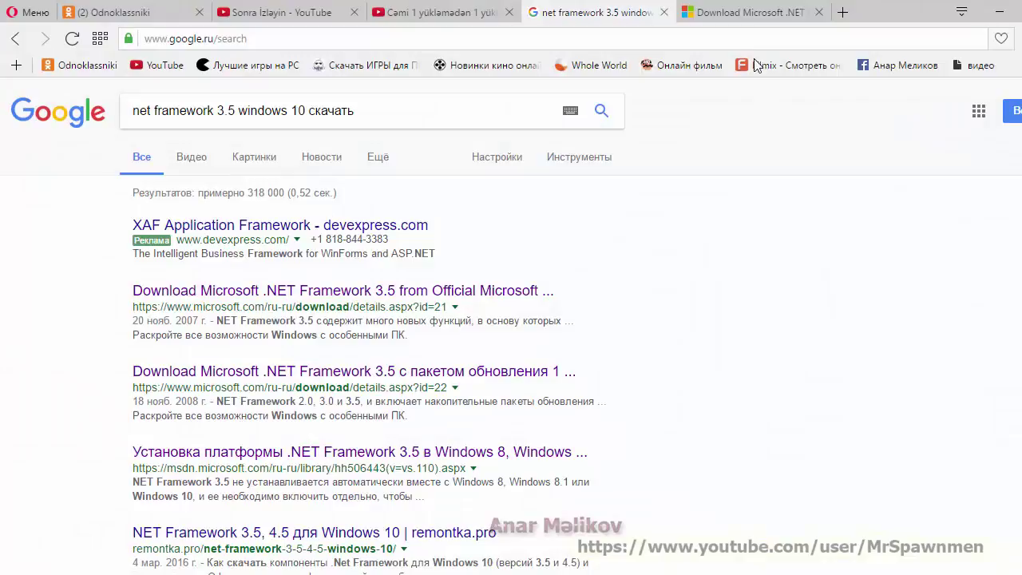
Switch to Microsoft's .NET Framework 3.5 Service Pack 1 download page in Opera and view its language and download section
{"action": "left_click", "coordinate": [742, 11]}
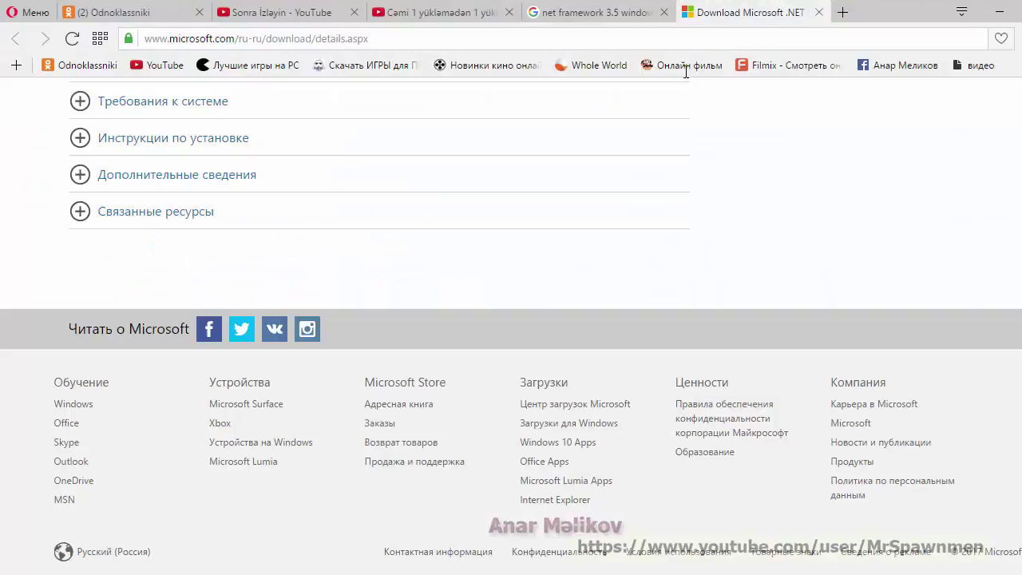
{"action": "scroll", "coordinate": [427, 303], "scroll_direction": "up", "scroll_amount": 5}
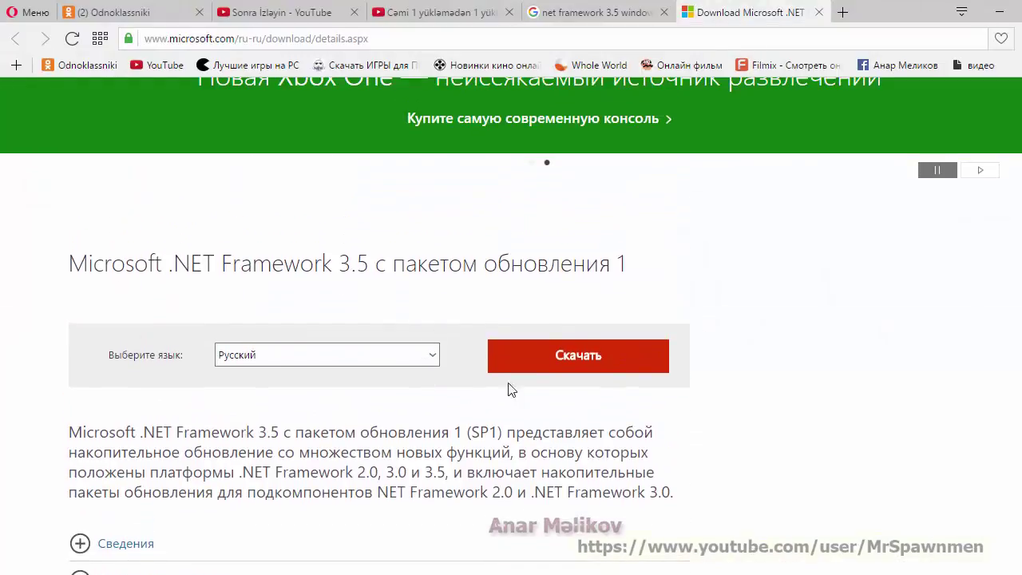